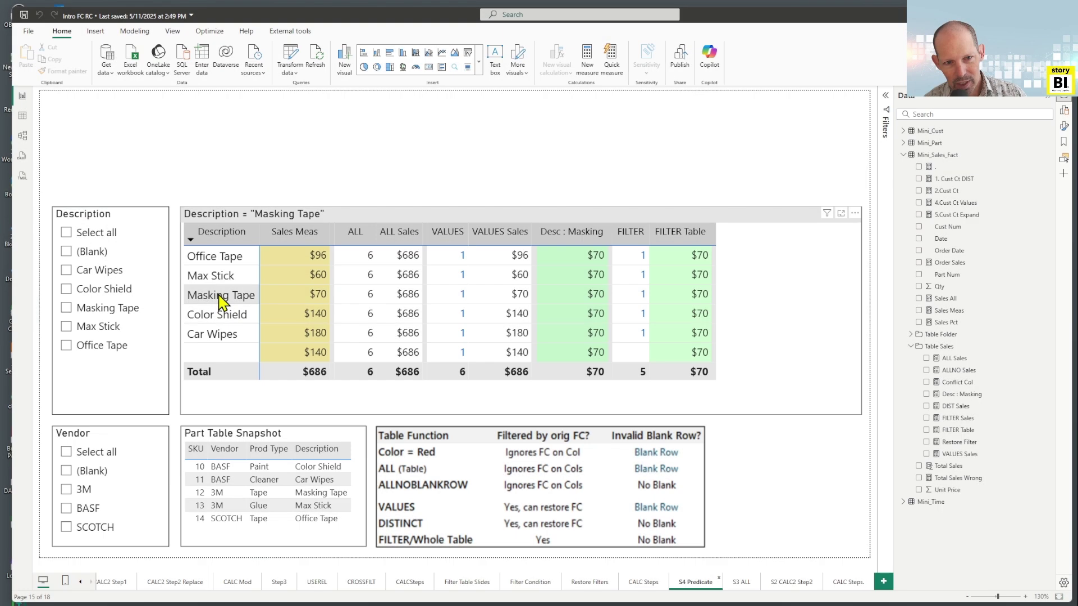
# - Open the Desc : Masking measure behind the Description table and examine its CALCULATE expression and Masking Tape filter argument
pyautogui.click(791, 312)
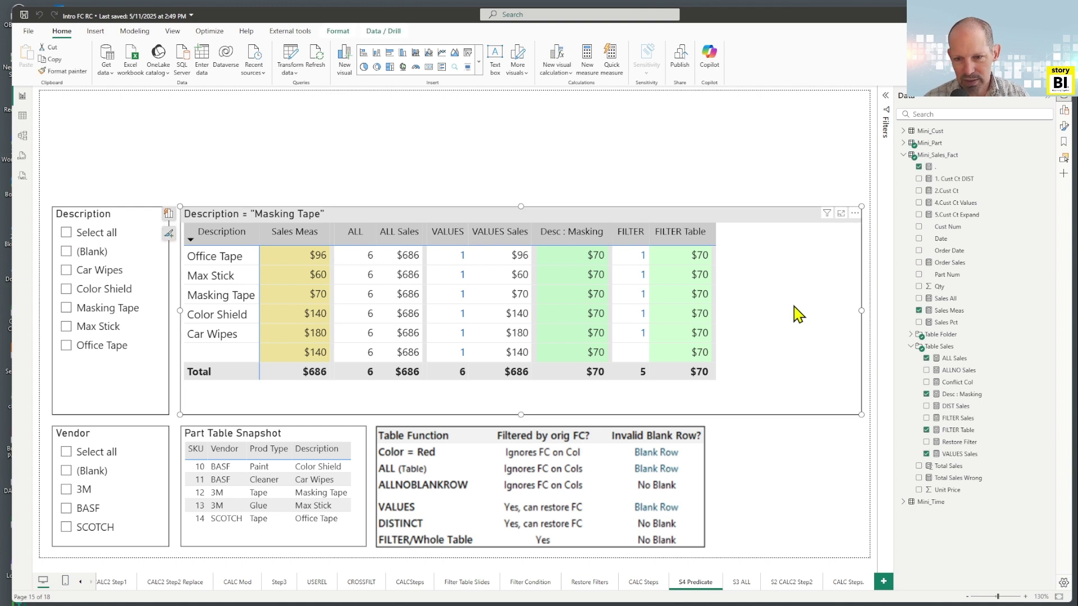
pyautogui.click(948, 396)
pyautogui.click(253, 99)
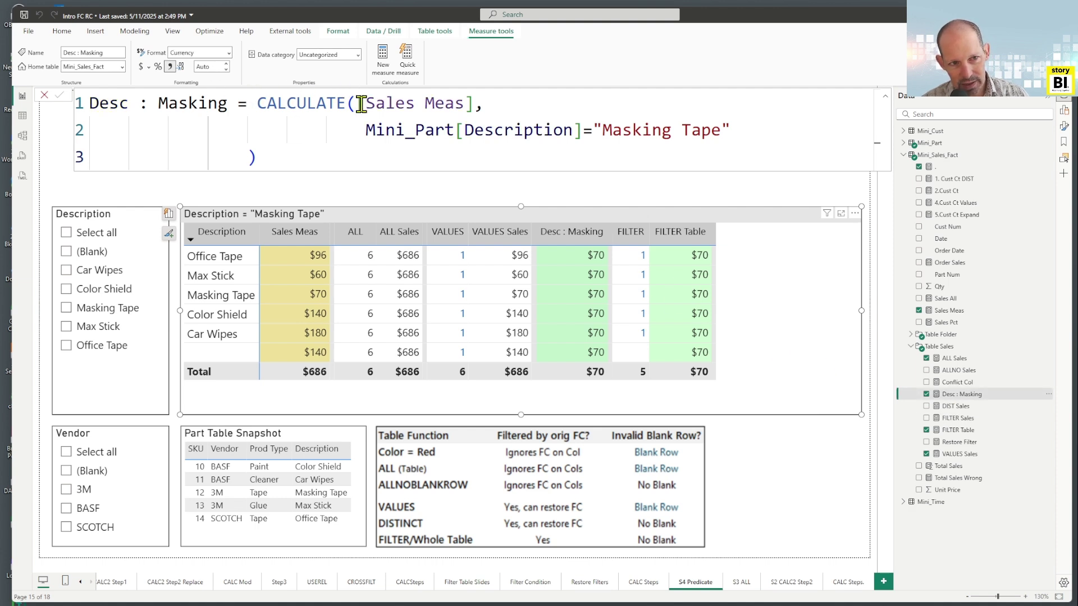
pyautogui.moveTo(358, 103); pyautogui.dragTo(486, 105)
pyautogui.click(486, 105)
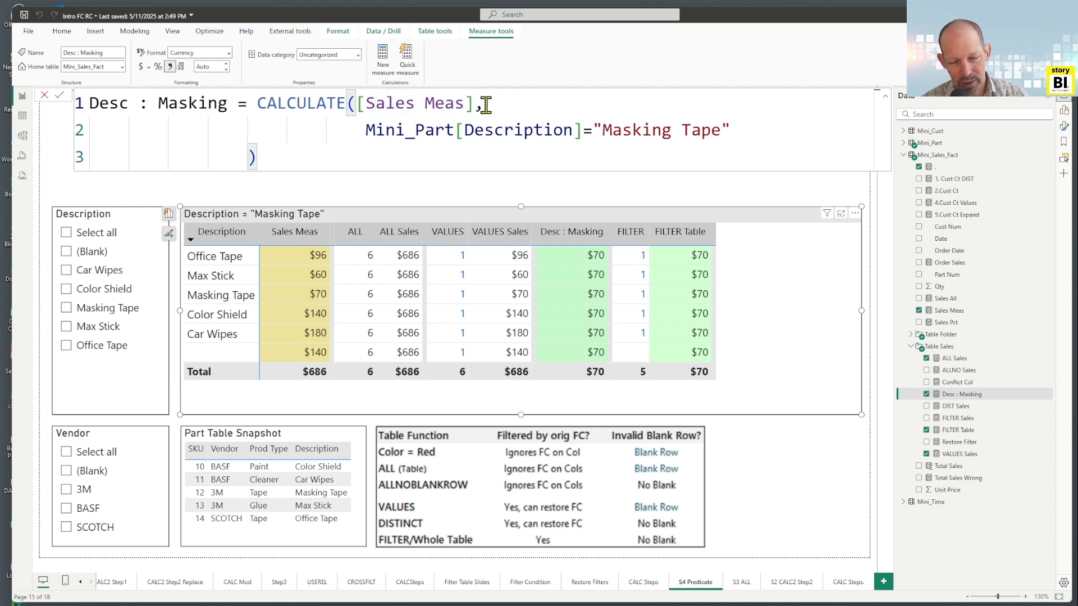
pyautogui.moveTo(366, 130); pyautogui.dragTo(730, 122)
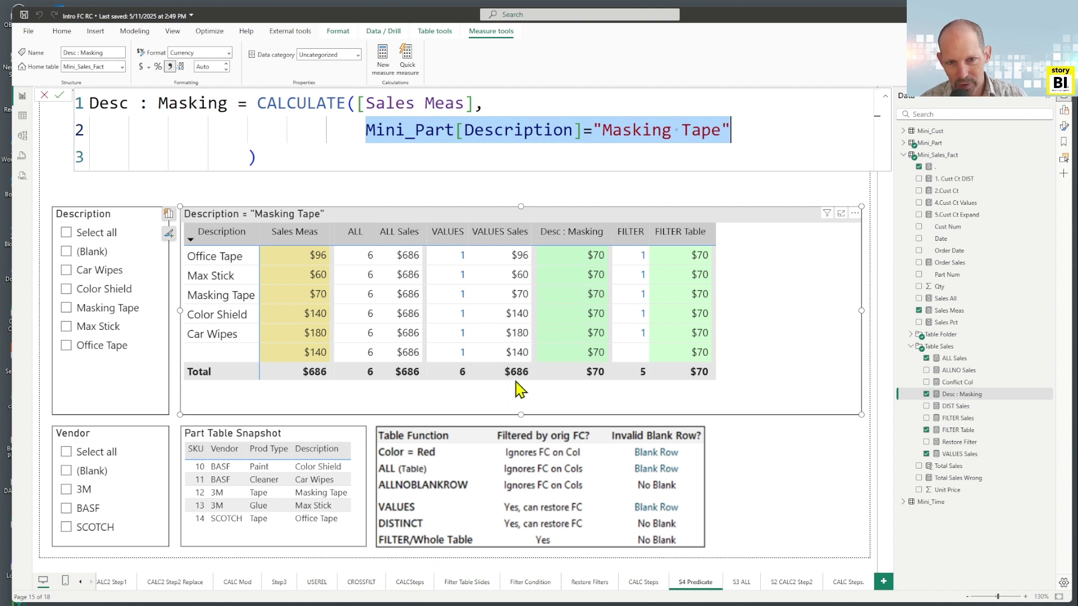
pyautogui.click(367, 131)
pyautogui.moveTo(368, 131); pyautogui.dragTo(742, 122)
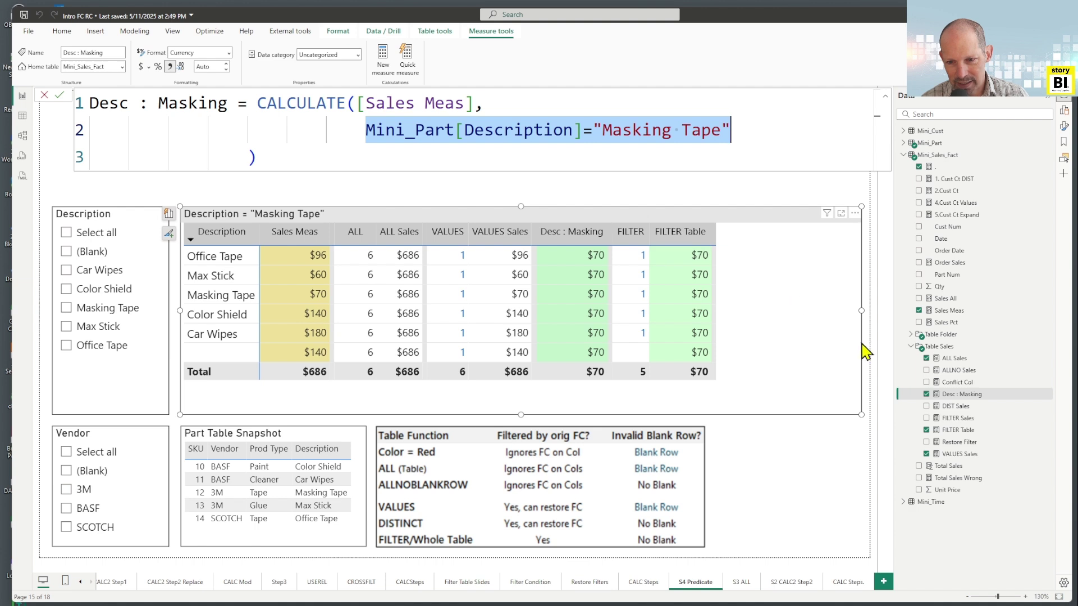
# - Open the FILTER Table measure and examine its FILTER argument, focusing on the ALL(Mini_Part[Description]) table inside it
pyautogui.click(945, 433)
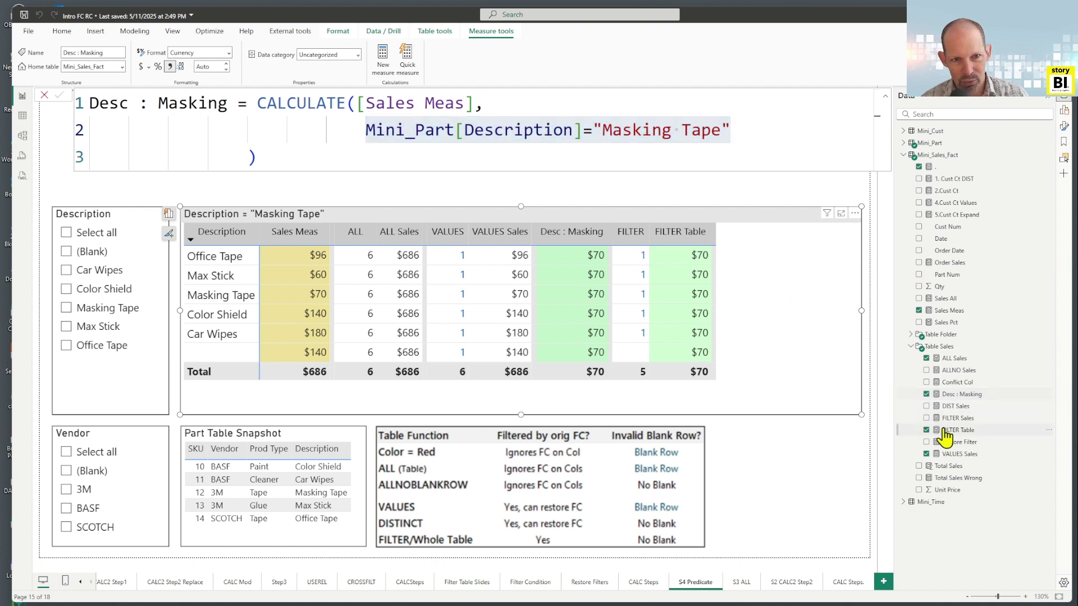
pyautogui.moveTo(661, 160); pyautogui.dragTo(368, 130)
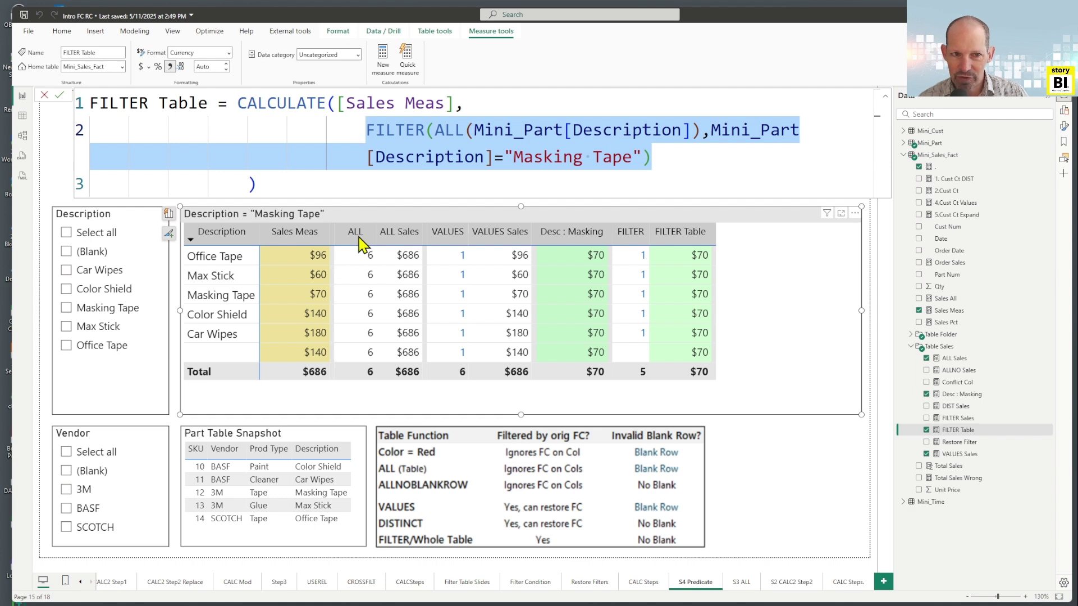
pyautogui.click(435, 128)
pyautogui.moveTo(435, 128); pyautogui.dragTo(690, 124)
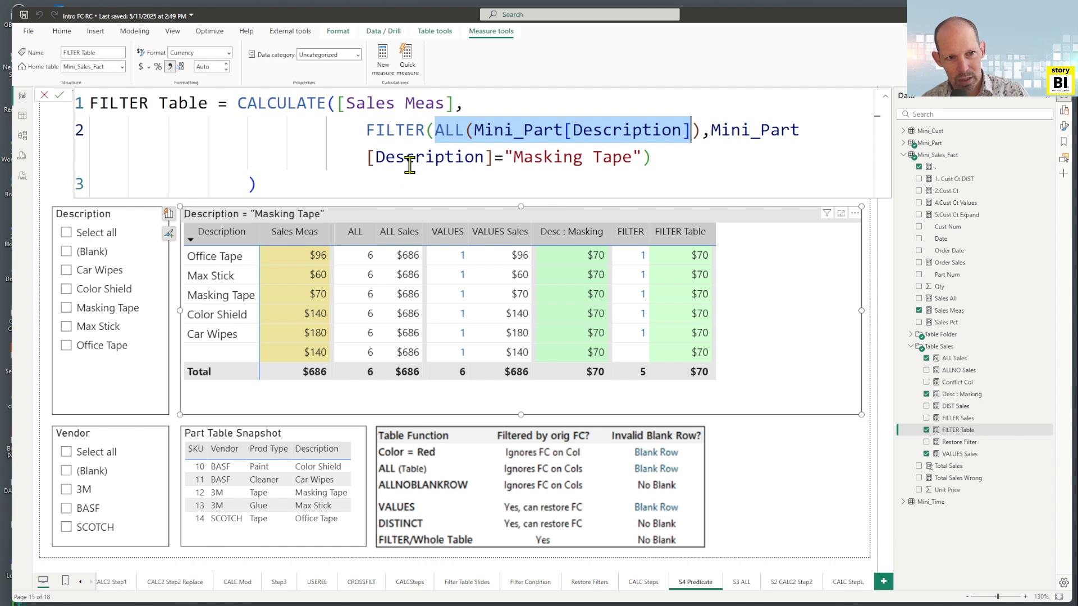
pyautogui.moveTo(435, 132); pyautogui.dragTo(692, 125)
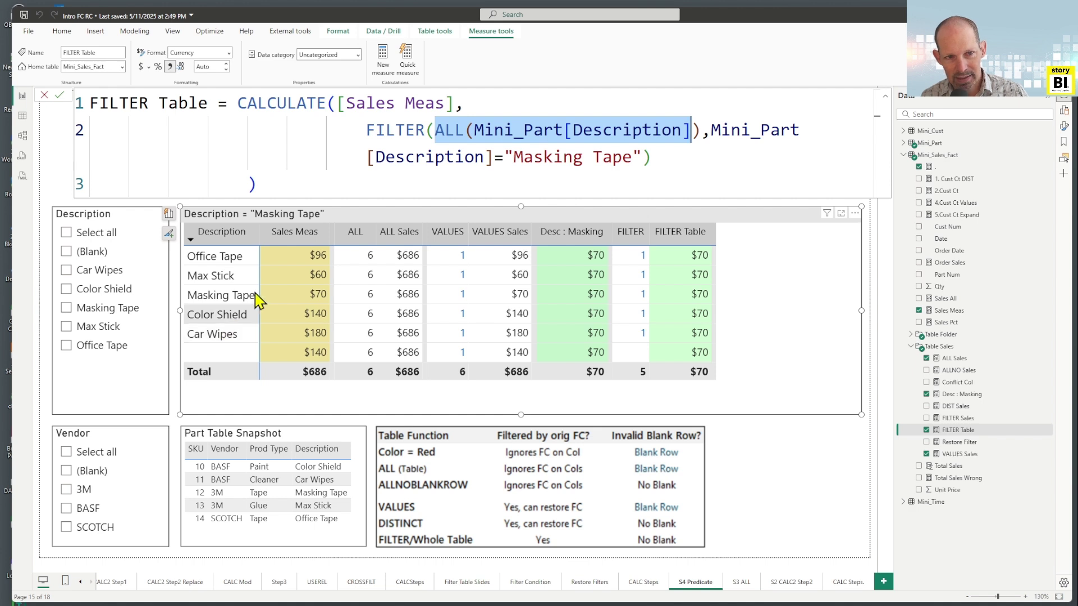
pyautogui.click(371, 129)
pyautogui.moveTo(372, 128); pyautogui.dragTo(683, 158)
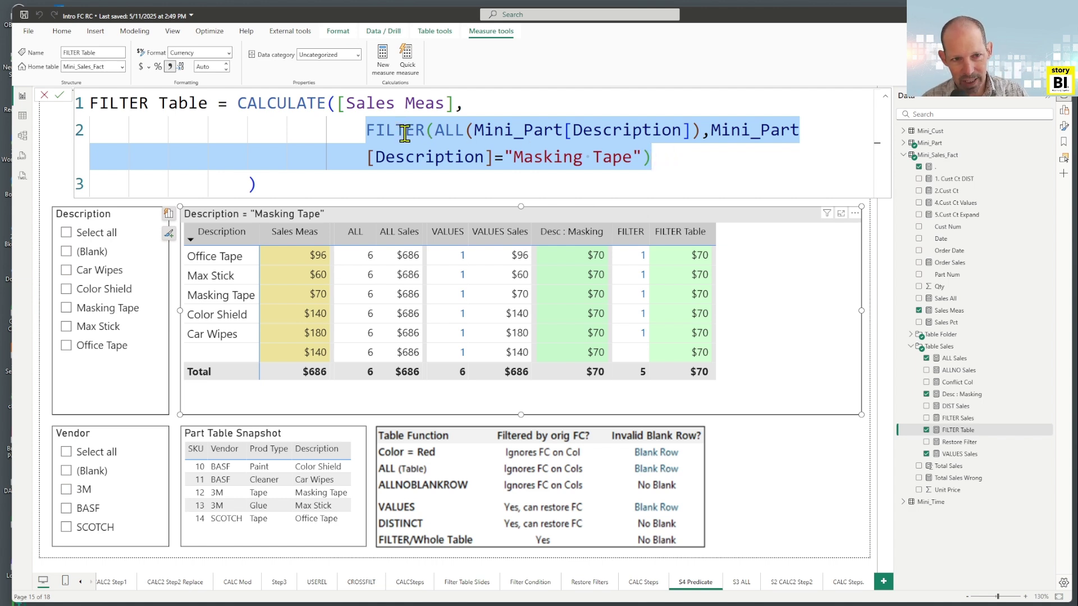
# - Compare the ALL table and the "Masking Tape" condition within the FILTER Table measure, then close the formula without changes
pyautogui.click(371, 159)
pyautogui.moveTo(367, 159); pyautogui.dragTo(642, 153)
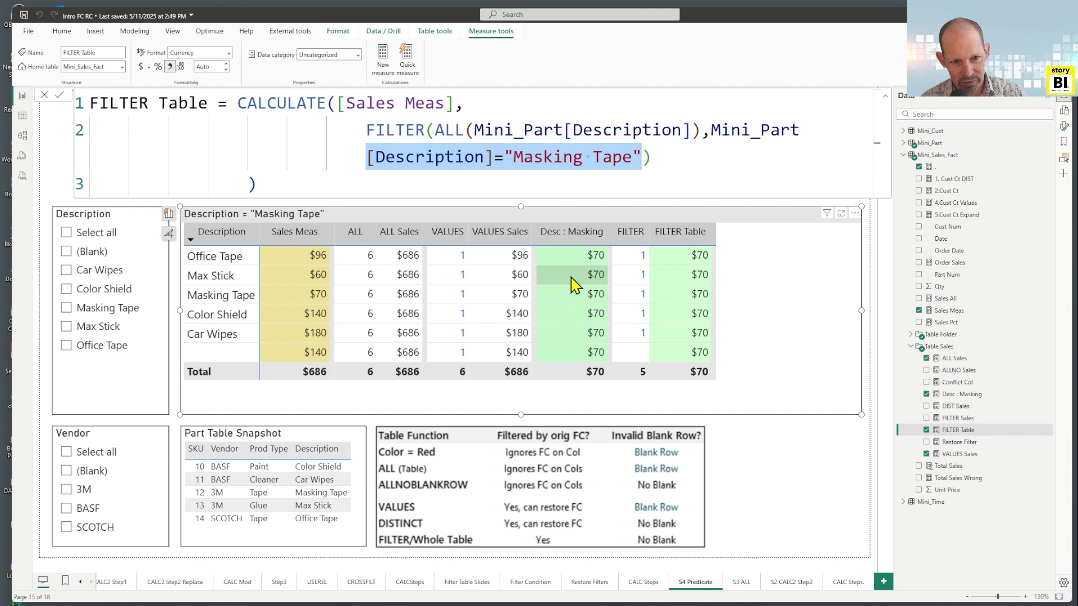
pyautogui.click(365, 132)
pyautogui.moveTo(365, 131); pyautogui.dragTo(700, 132)
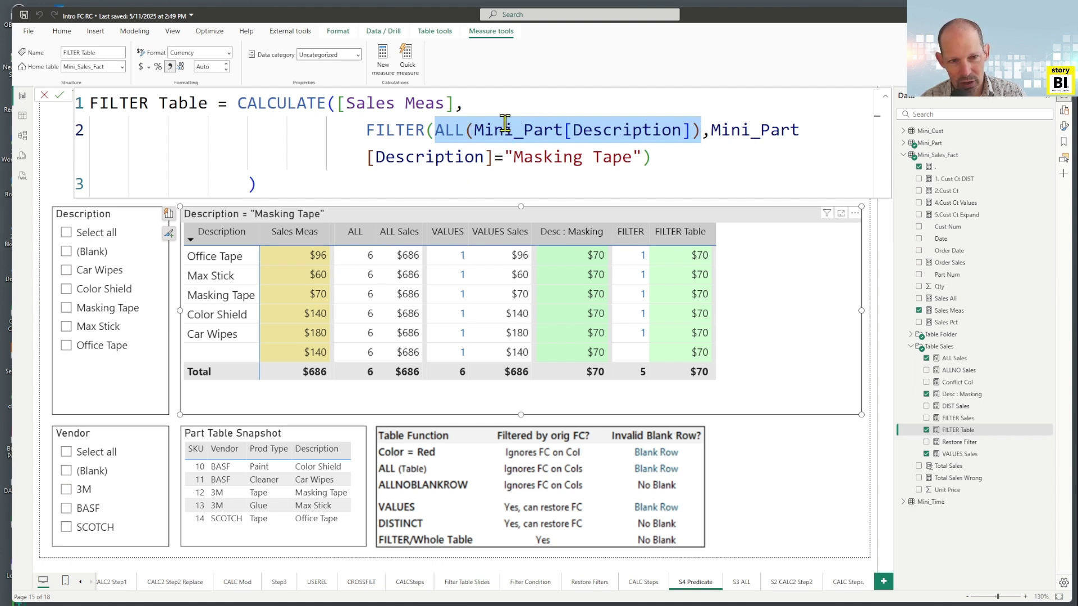
pyautogui.click(710, 129)
pyautogui.moveTo(711, 130); pyautogui.dragTo(772, 153)
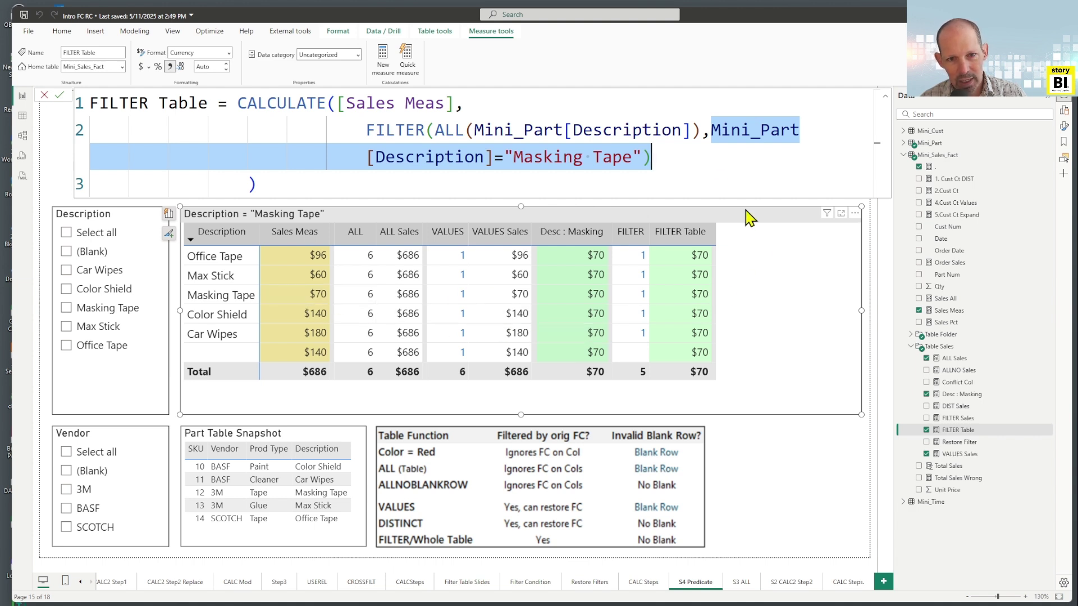
pyautogui.click(719, 180)
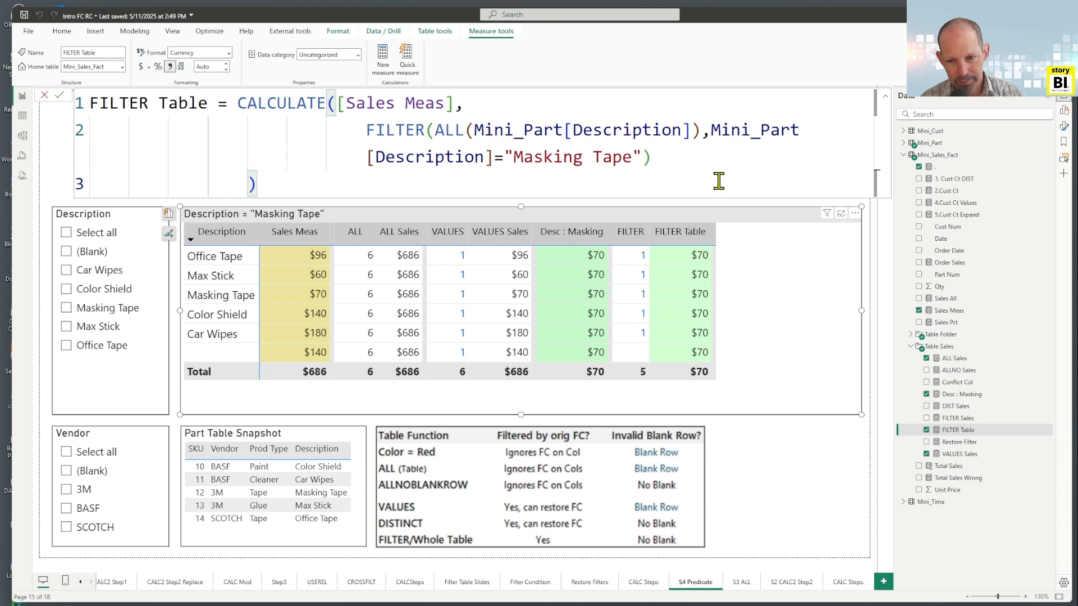
pyautogui.press('Return')
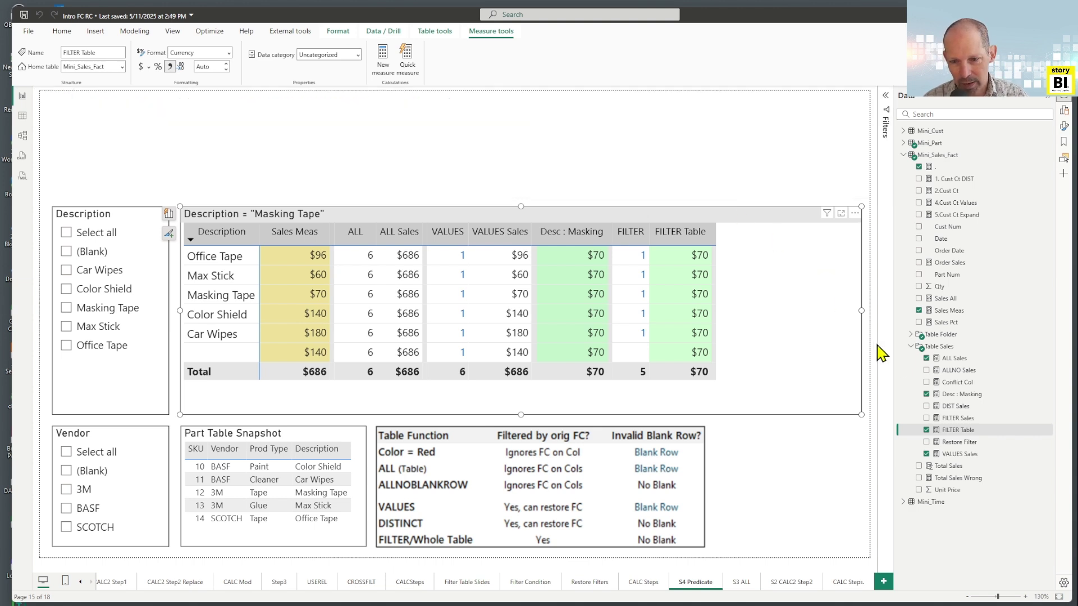
# - Wrap the Mini_Part[Description]="Masking Tape" filter of the Desc : Masking measure in KEEPFILTERS and commit the formula
pyautogui.click(948, 398)
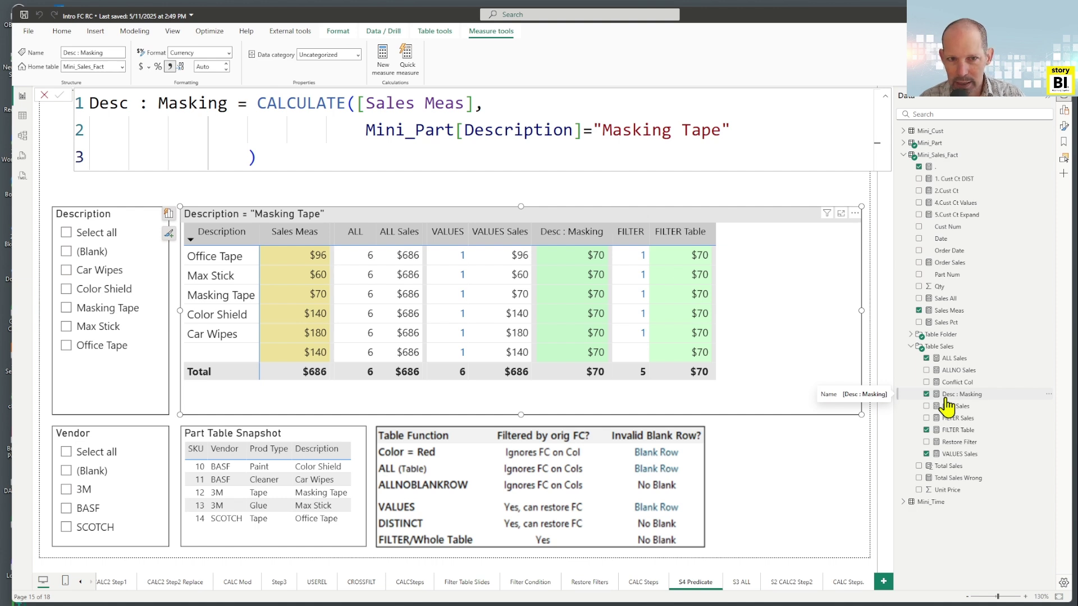
pyautogui.click(367, 130)
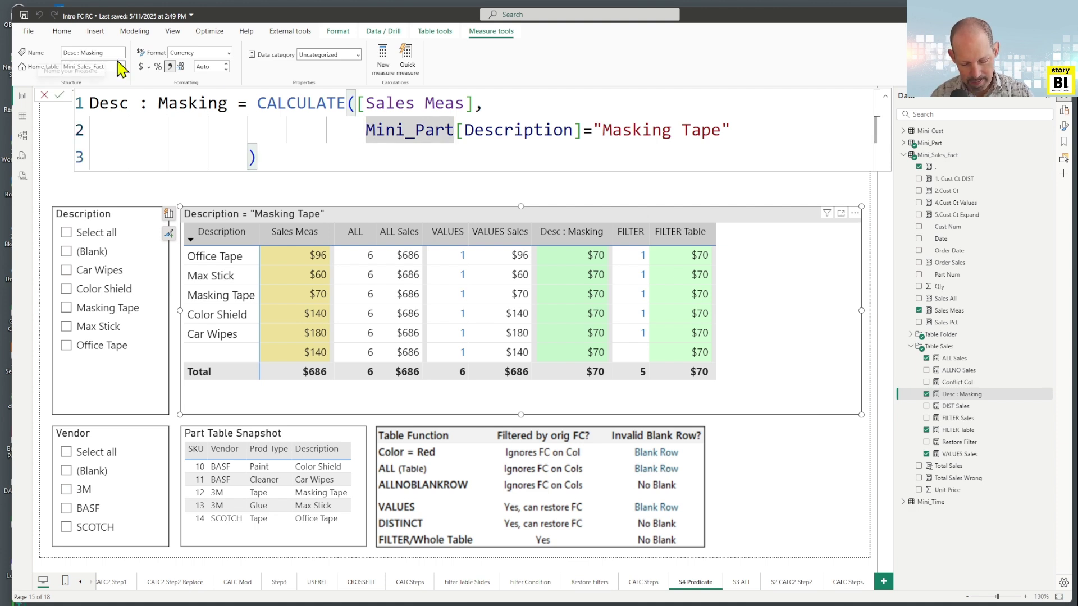
pyautogui.write('KEP')
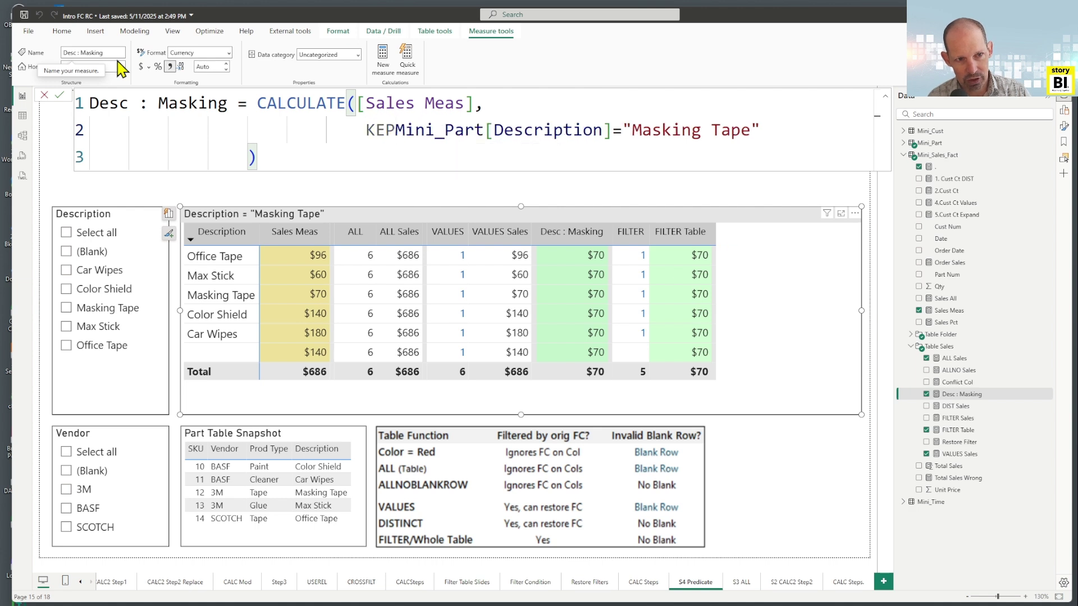
pyautogui.press('Tab')
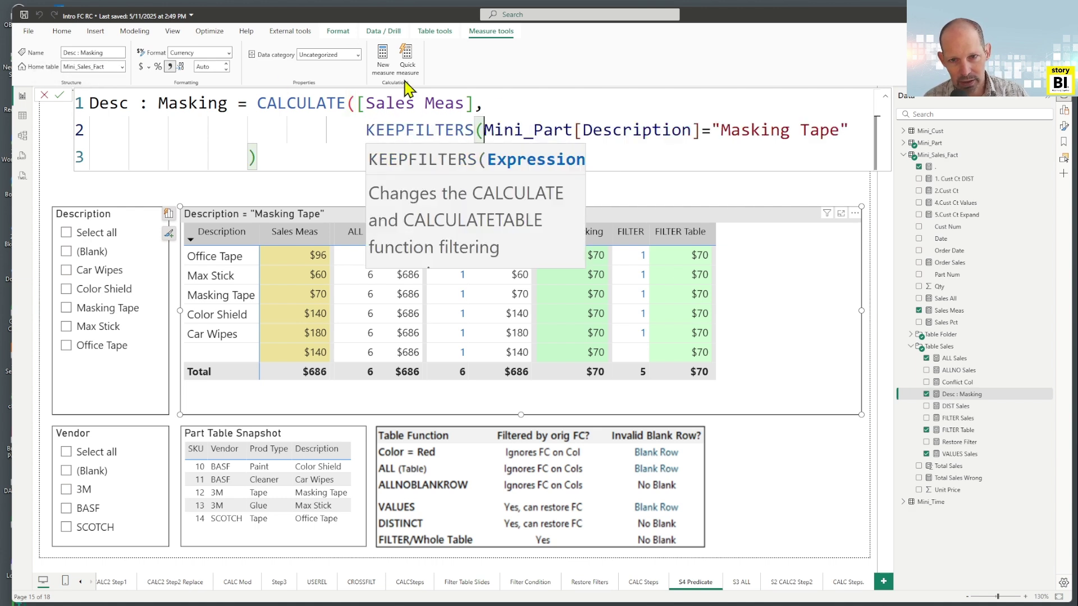
pyautogui.click(858, 129)
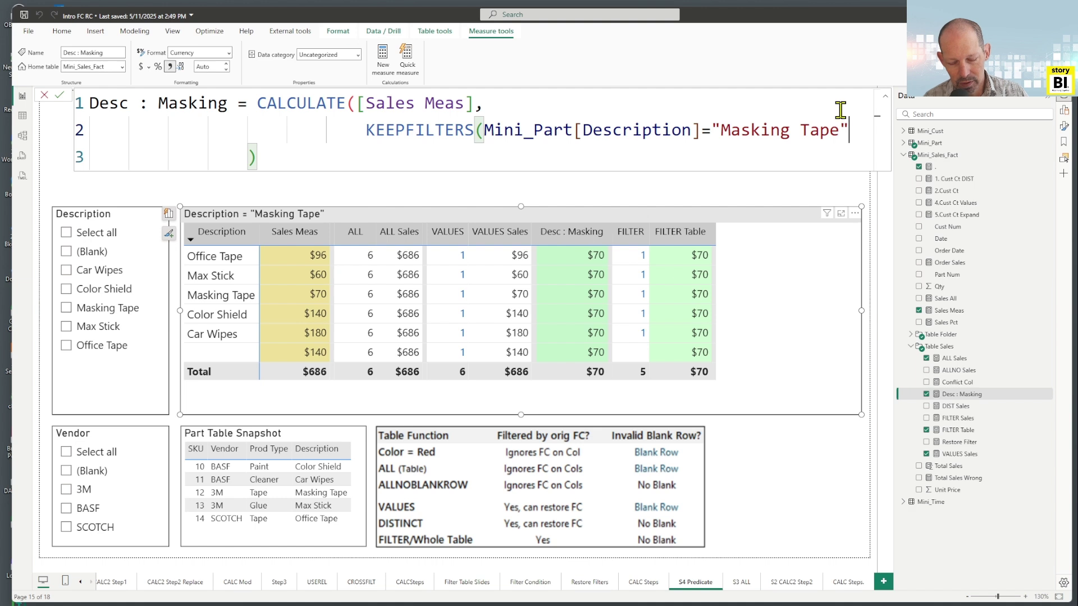
pyautogui.write(')')
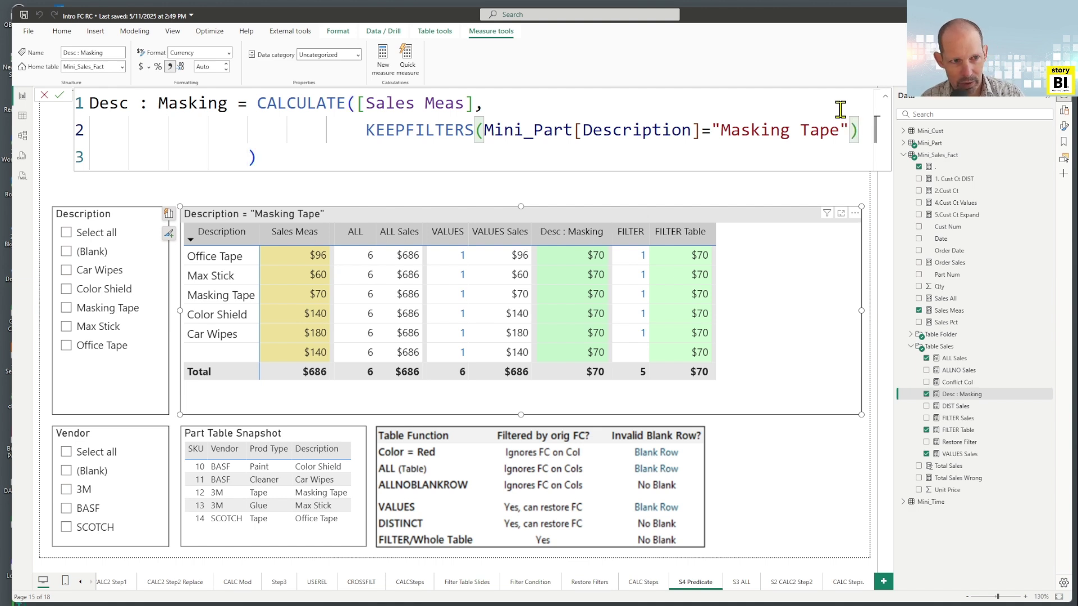
pyautogui.click(279, 155)
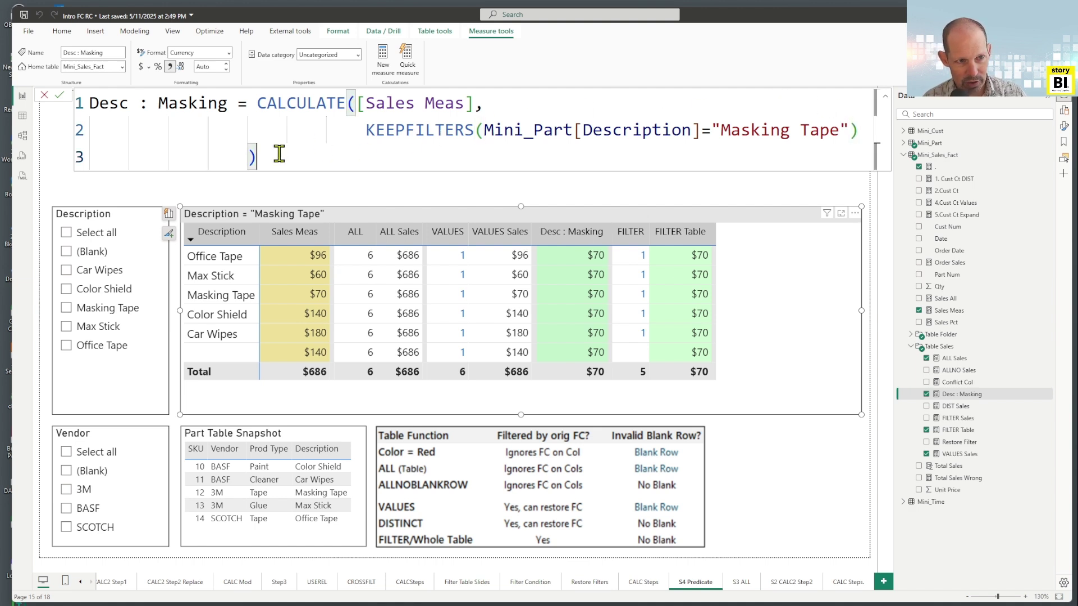
pyautogui.press('Return')
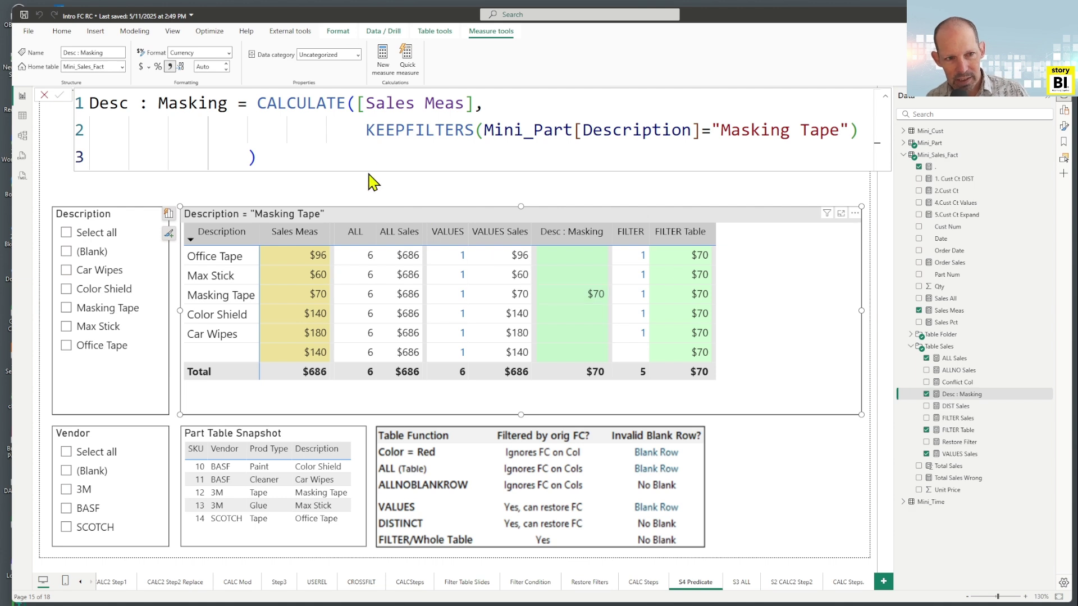
# - Examine the KEEPFILTERS function and its Masking Tape value in the Desc : Masking formula against the table's results
pyautogui.moveTo(365, 130); pyautogui.dragTo(469, 129)
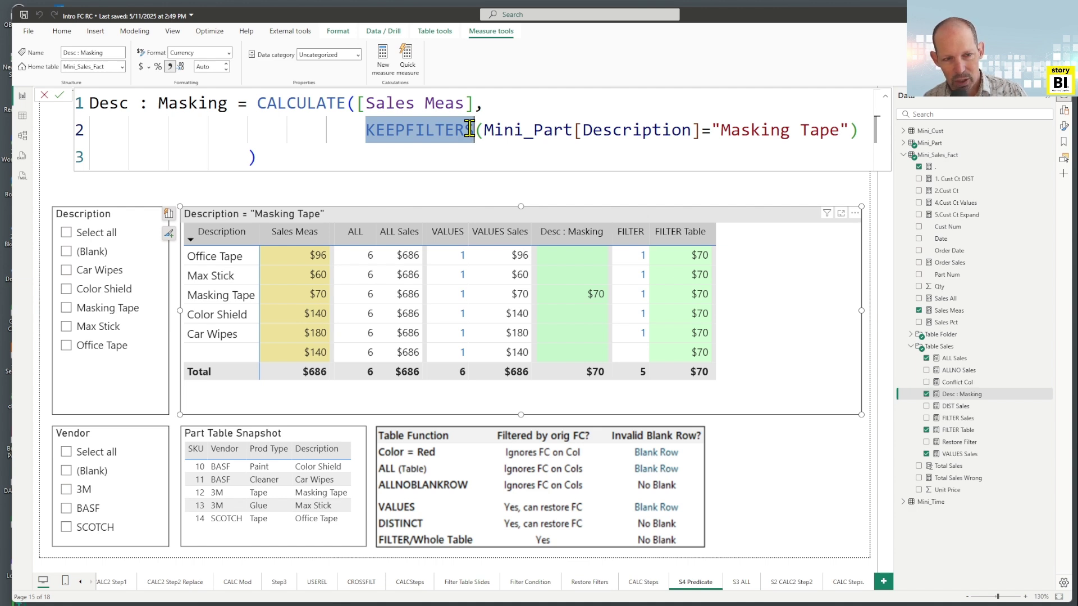
pyautogui.click(368, 132)
pyautogui.doubleClick(367, 131)
pyautogui.moveTo(366, 131); pyautogui.dragTo(849, 124)
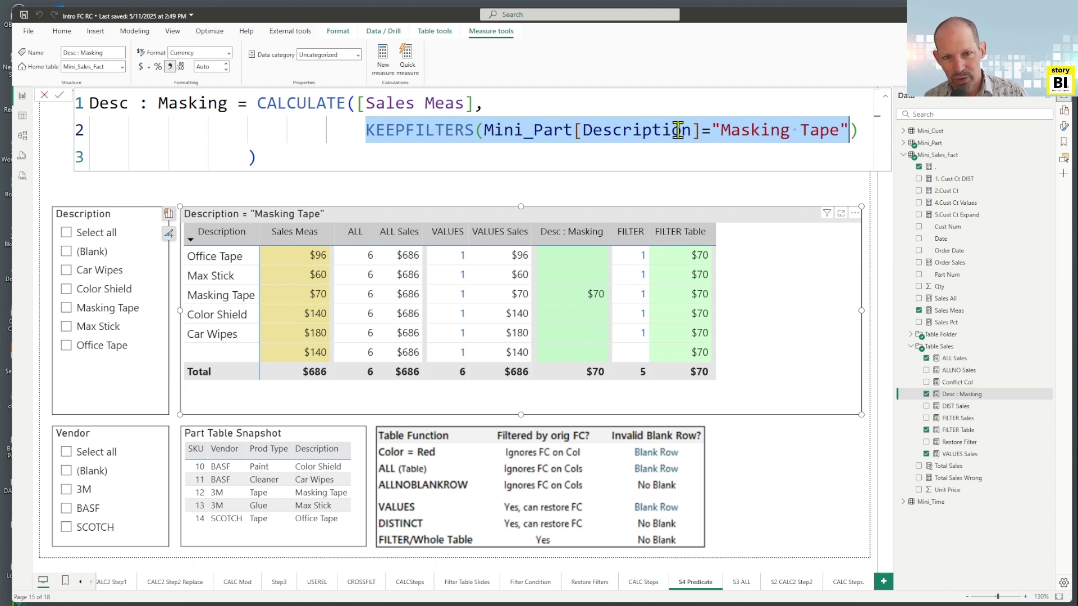
pyautogui.click(719, 129)
pyautogui.moveTo(719, 129); pyautogui.dragTo(838, 129)
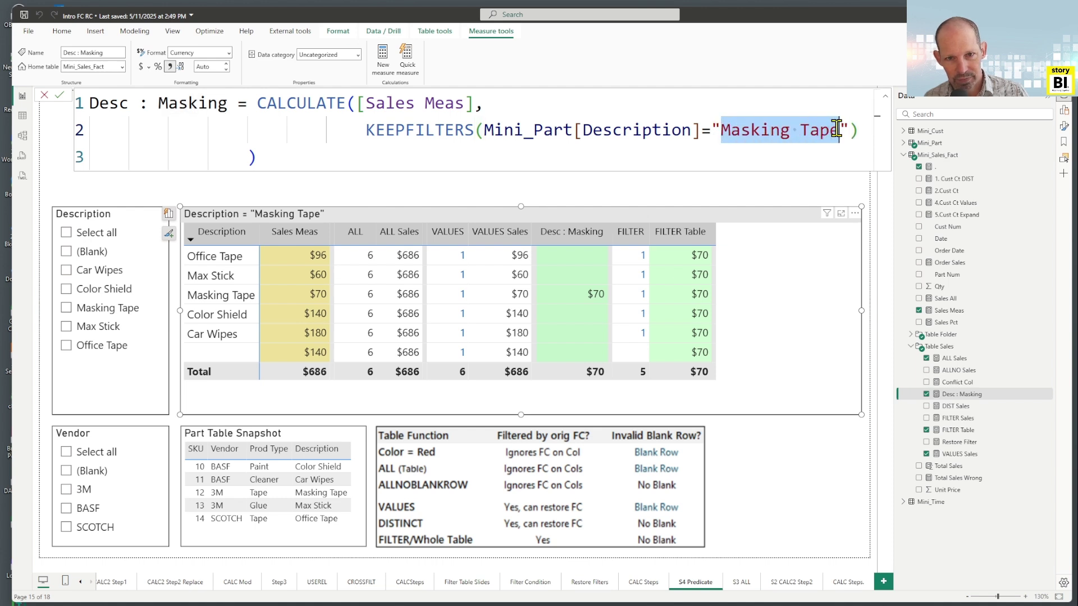
pyautogui.doubleClick(366, 131)
pyautogui.moveTo(366, 131); pyautogui.dragTo(472, 130)
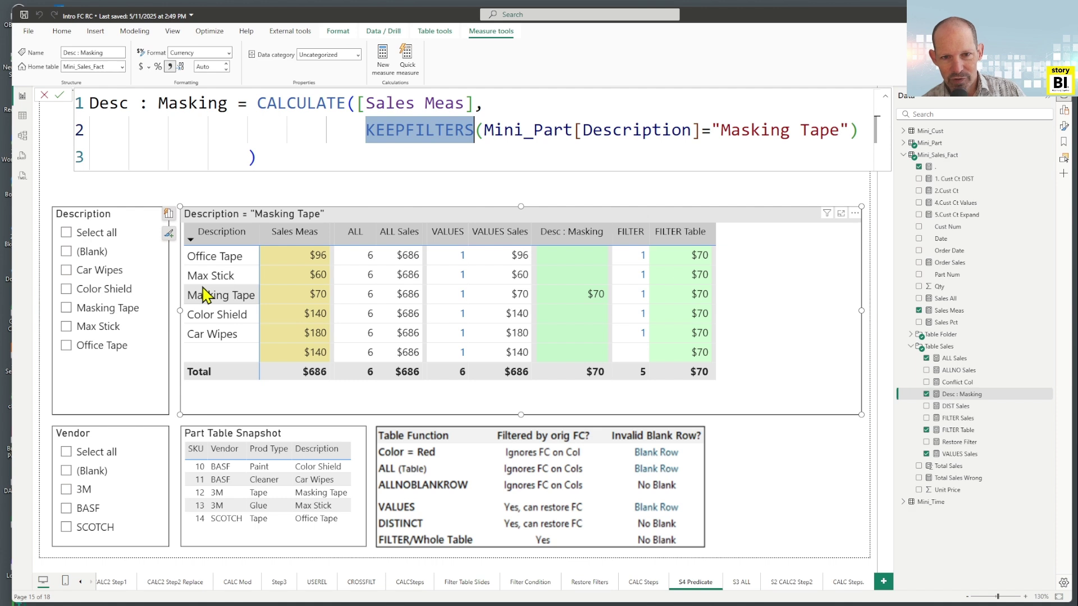
# - Examine the Mini_Part[Description]="Masking Tape" predicate inside KEEPFILTERS alongside the Description rows of the table
pyautogui.click(484, 129)
pyautogui.moveTo(484, 130); pyautogui.dragTo(847, 125)
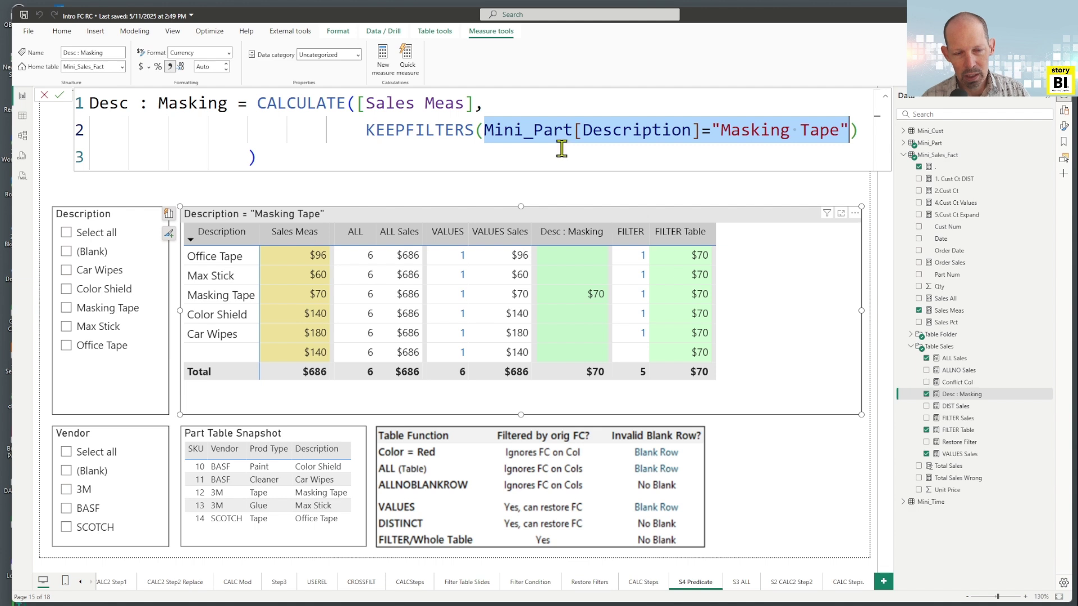
pyautogui.click(481, 131)
pyautogui.moveTo(481, 131); pyautogui.dragTo(847, 128)
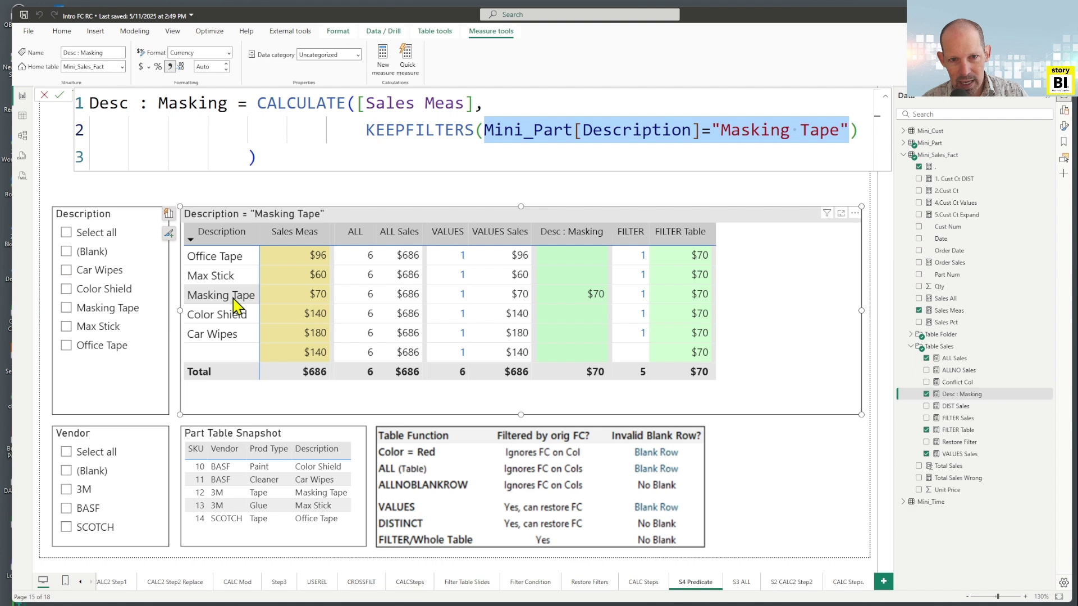
pyautogui.click(364, 131)
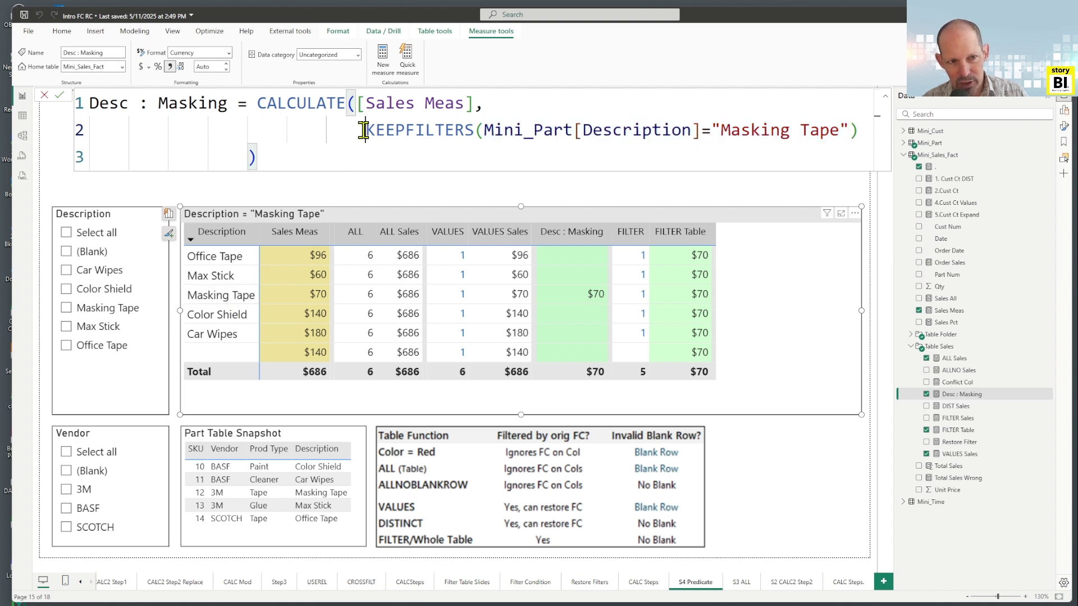
pyautogui.moveTo(364, 130); pyautogui.dragTo(849, 127)
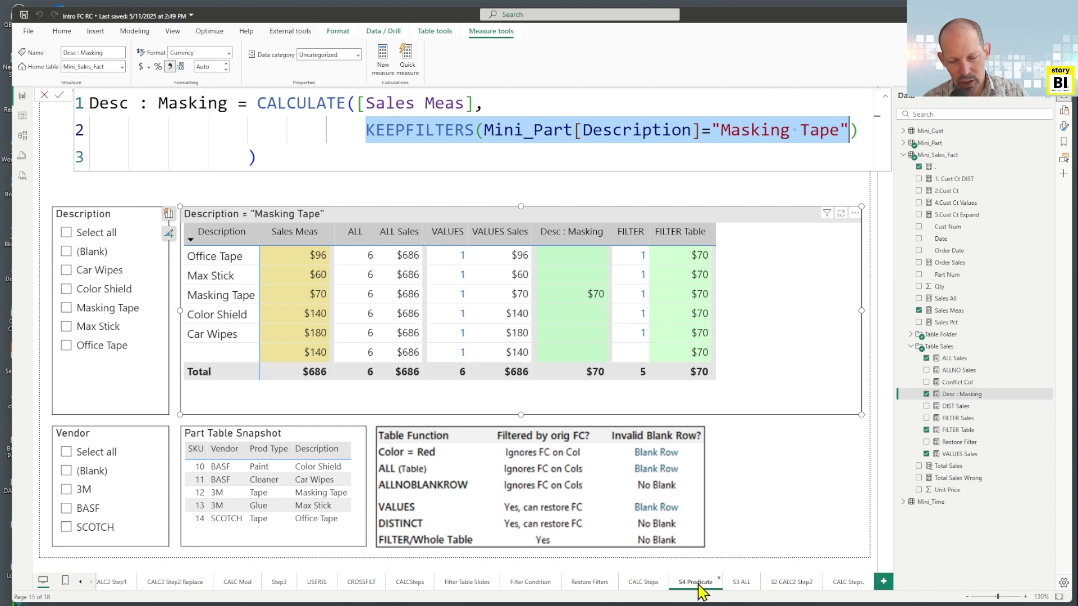
# - Go to the S3 ALL report page and examine the REMOVEFILTERS(Mini_Part) argument of the Sales All measure
pyautogui.click(751, 581)
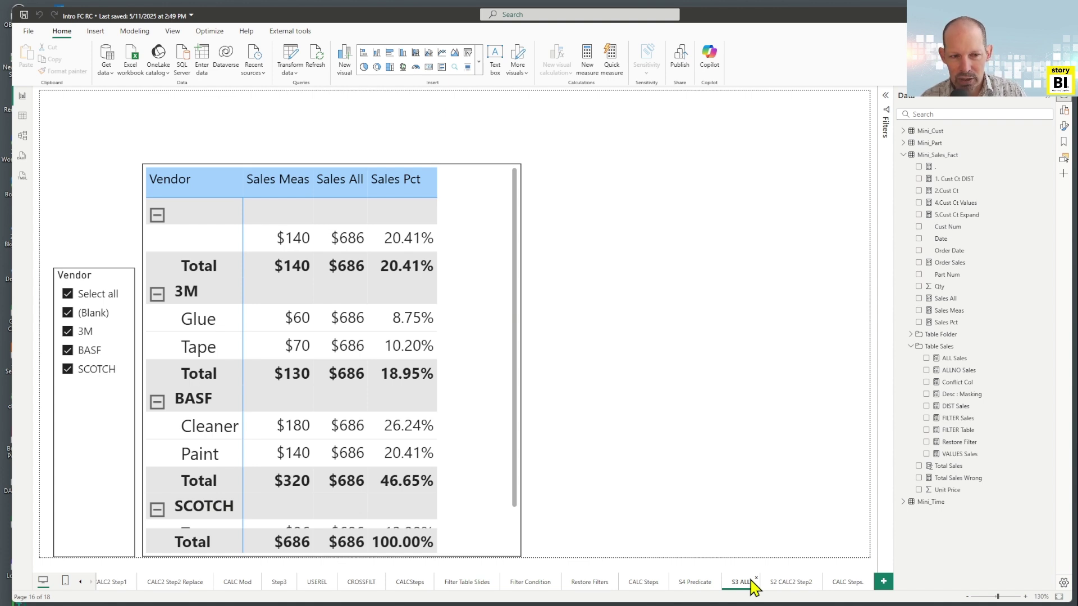
pyautogui.click(474, 387)
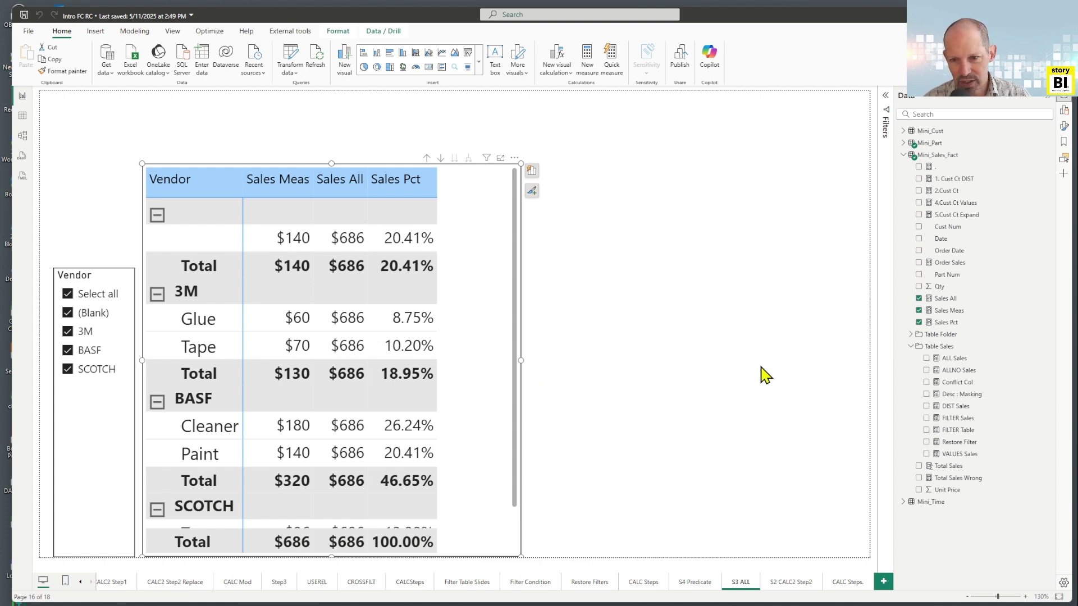
pyautogui.click(949, 298)
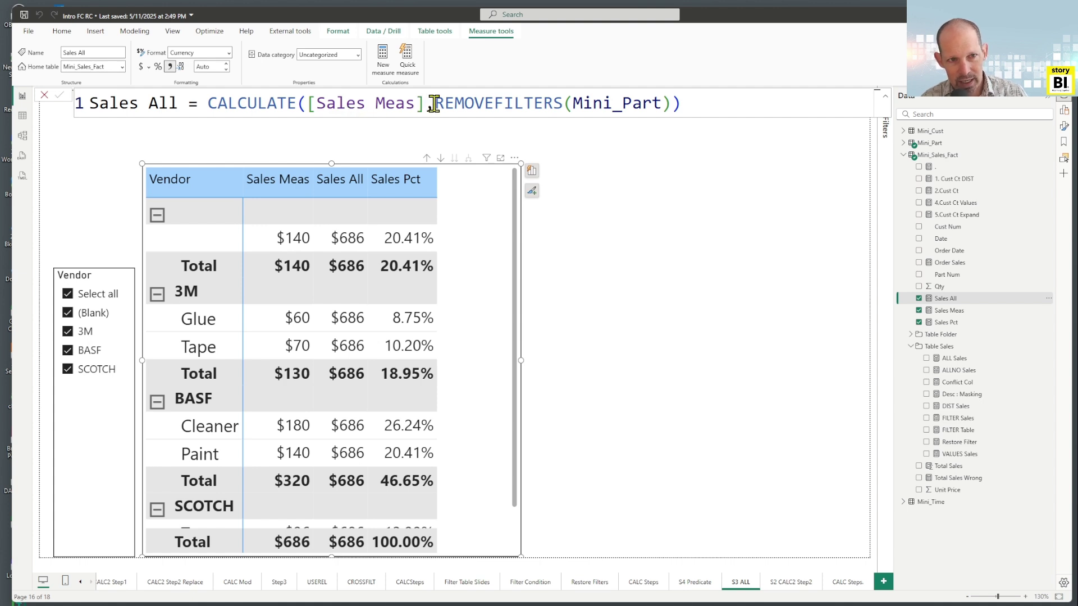
pyautogui.moveTo(435, 103); pyautogui.dragTo(684, 107)
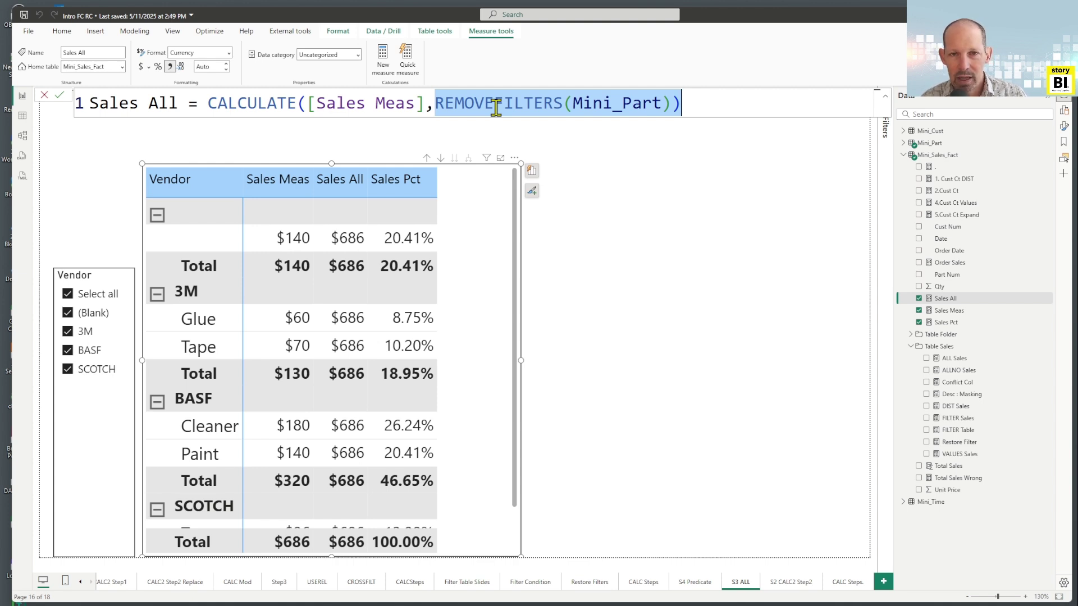
# - Wrap the REMOVEFILTERS(Mini_Part) argument of the Sales All measure in KEEPFILTERS, commit the formula and examine the nested argument
pyautogui.doubleClick(455, 105)
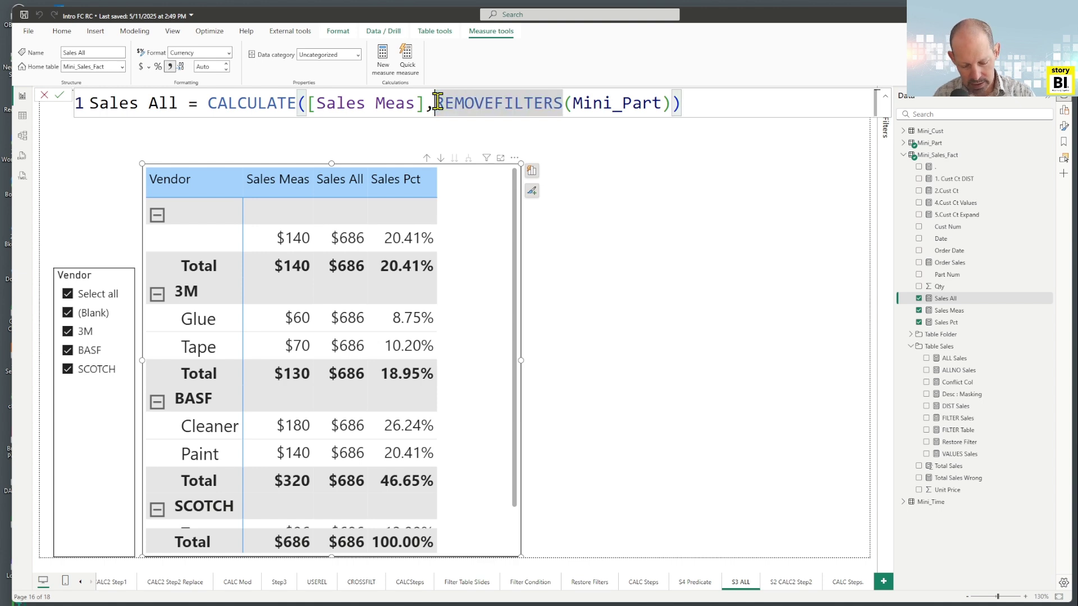
pyautogui.write('KEEP')
pyautogui.press('Tab')
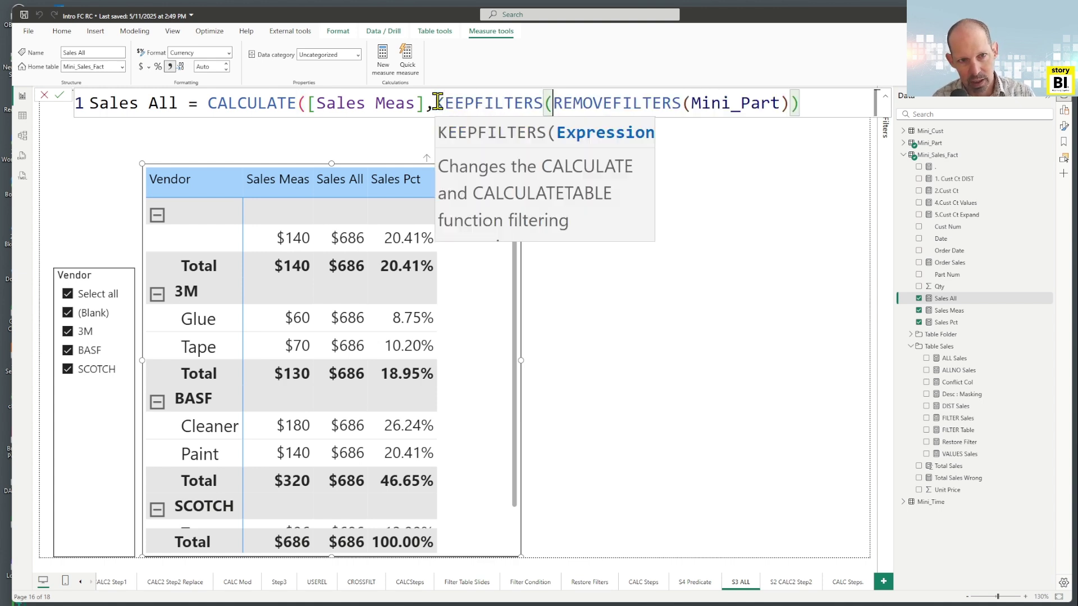
pyautogui.press('Escape')
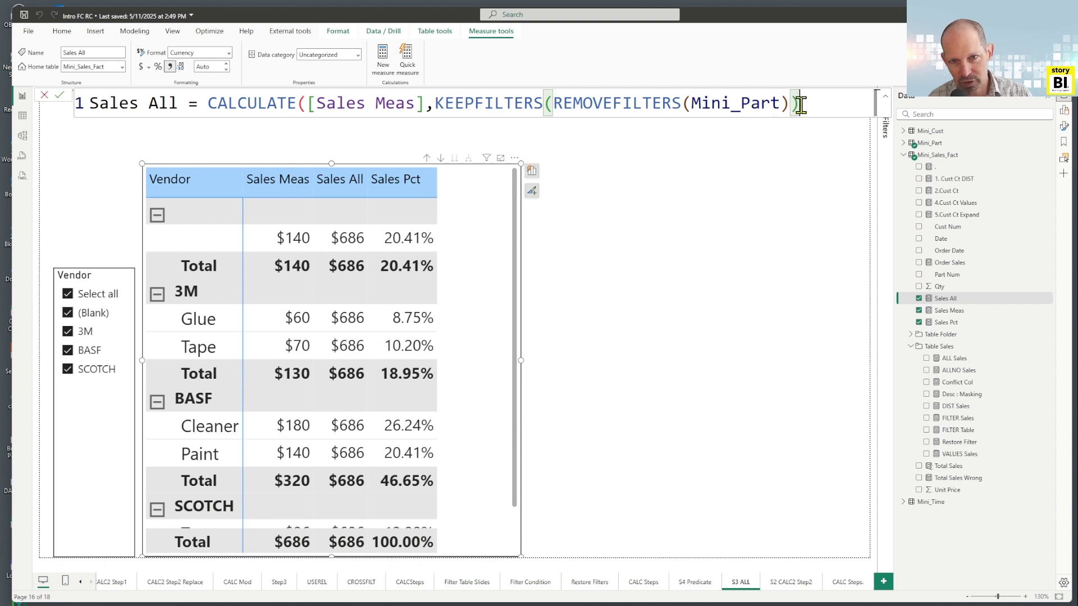
pyautogui.write(')')
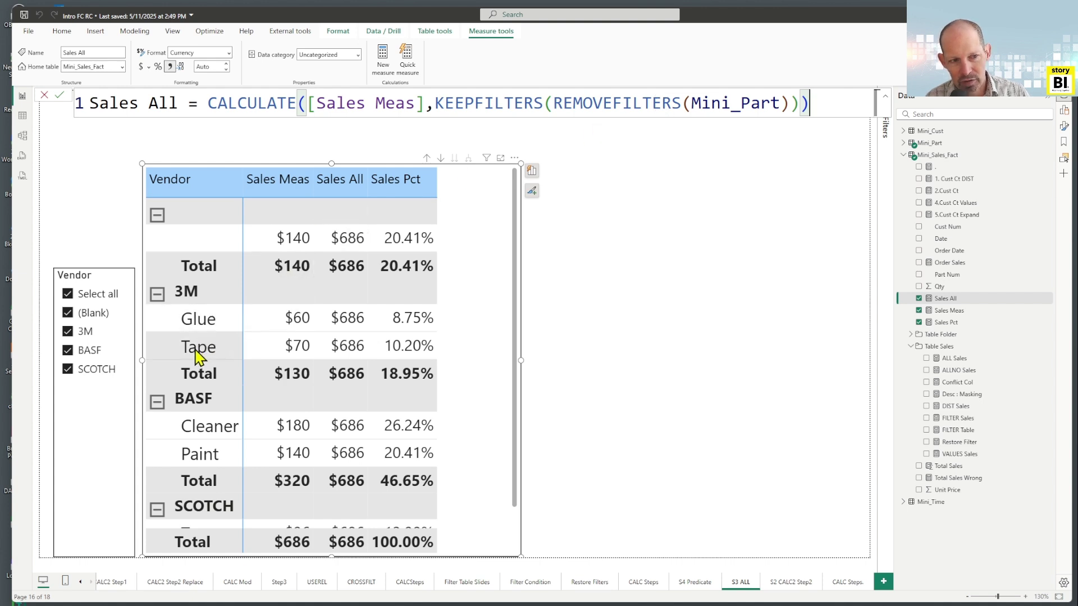
pyautogui.press('Return')
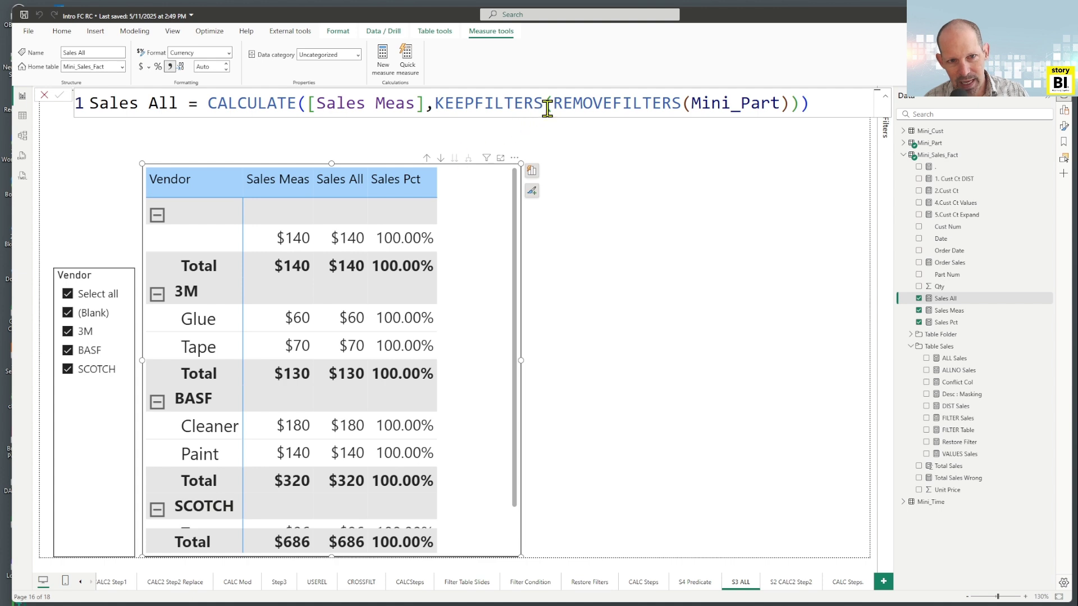
pyautogui.moveTo(551, 104); pyautogui.dragTo(789, 102)
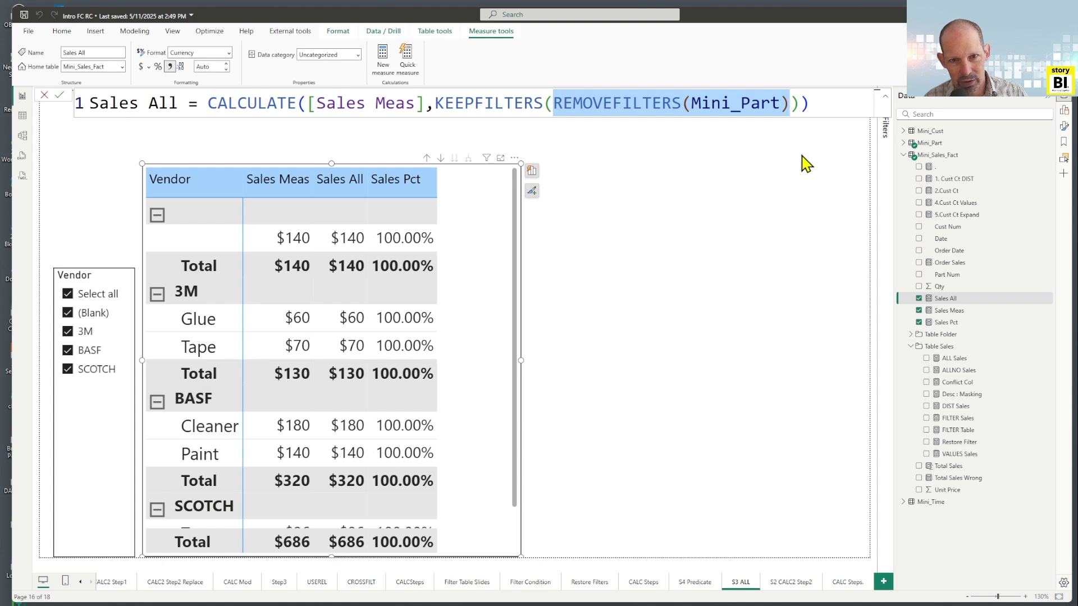
pyautogui.click(812, 102)
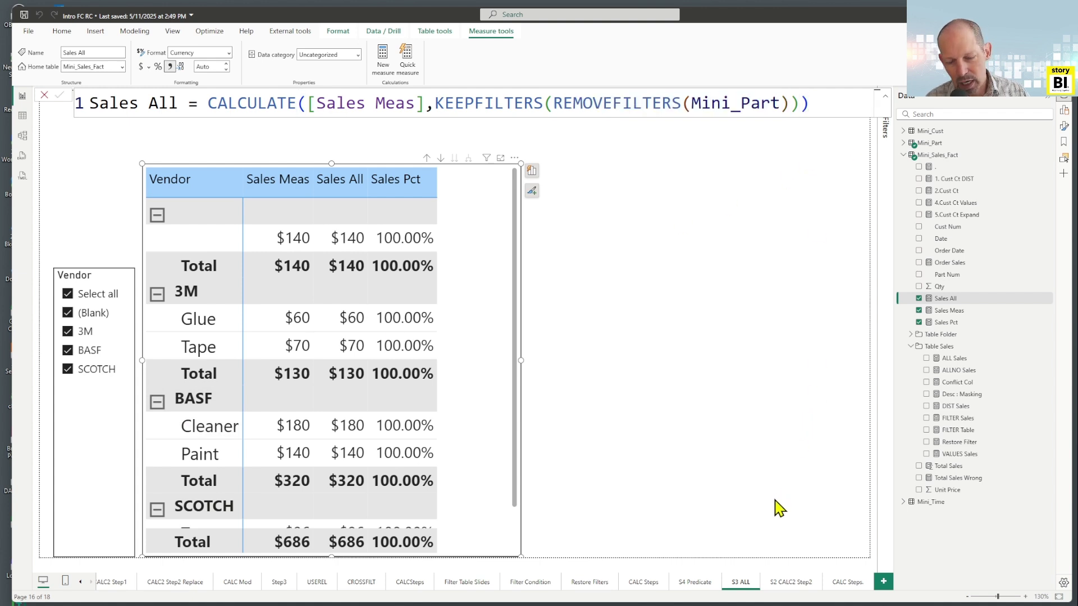
# - Go to the S2 CALC2 Step2 page, open the Total Sales Wrong measure and examine its Step1 filter comment for Jan and Feb
pyautogui.click(771, 584)
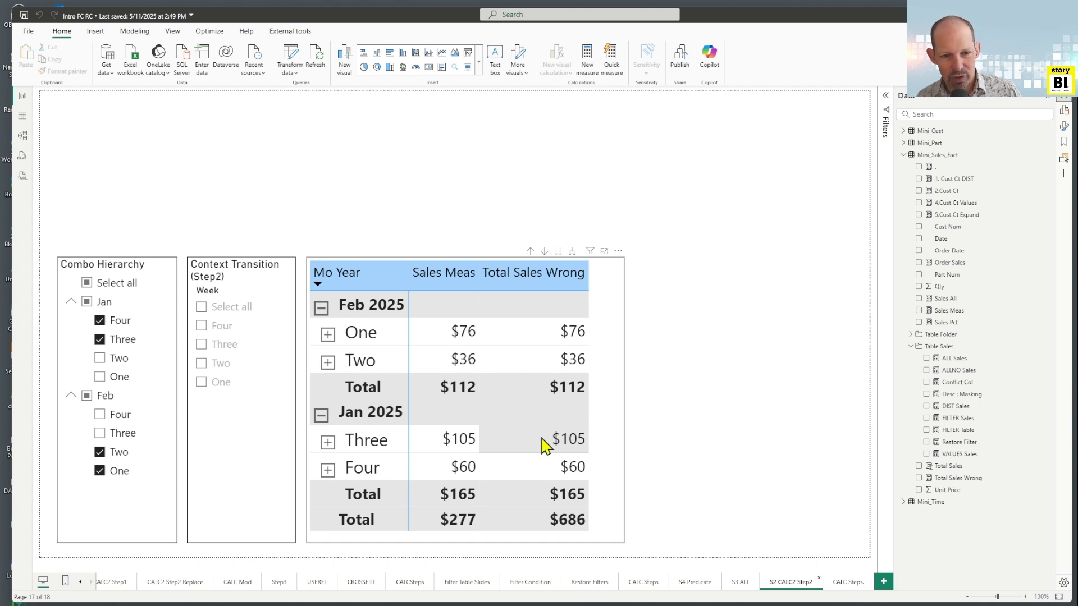
pyautogui.click(596, 388)
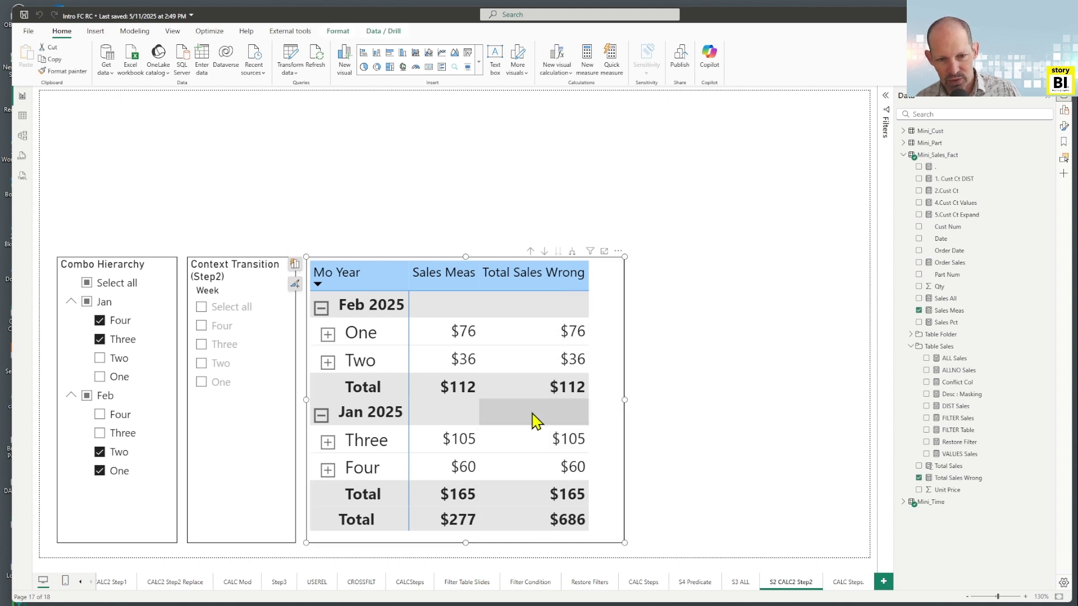
pyautogui.click(959, 479)
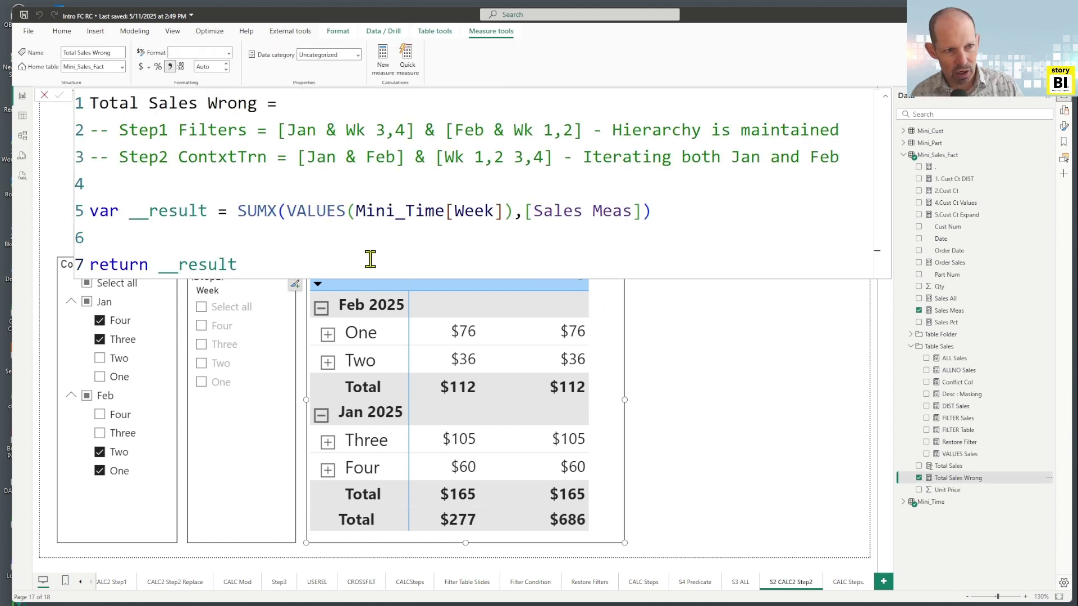
pyautogui.moveTo(238, 214); pyautogui.dragTo(507, 209)
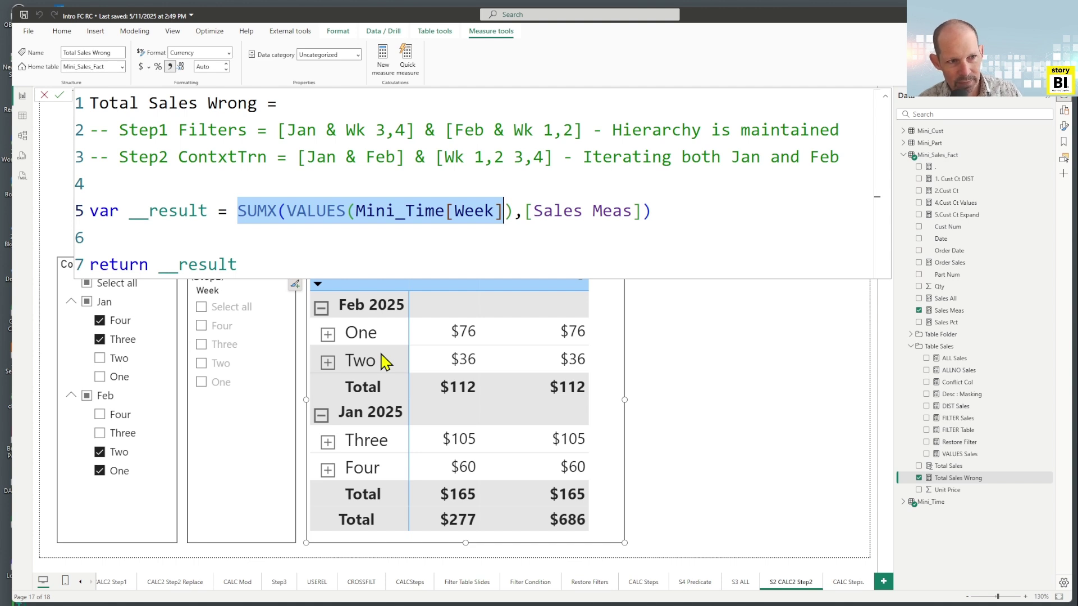
pyautogui.moveTo(277, 129); pyautogui.dragTo(413, 128)
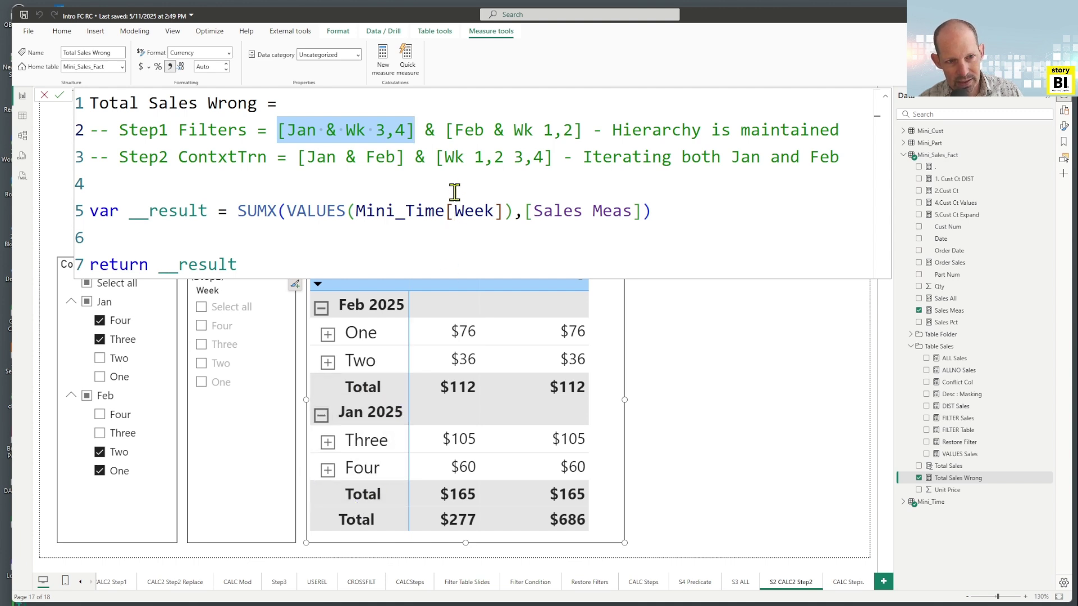
pyautogui.moveTo(447, 131); pyautogui.dragTo(581, 128)
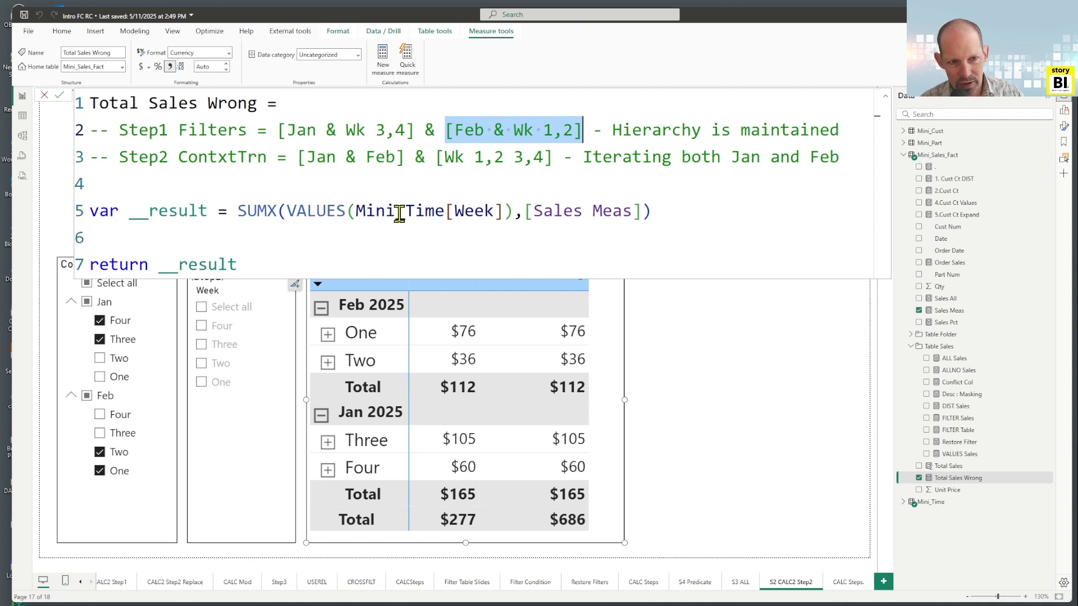
# - Examine the VALUES(Mini_Time[Week]) and [Sales Meas] arguments of SUMX in the Total Sales Wrong formula
pyautogui.moveTo(235, 210); pyautogui.dragTo(512, 215)
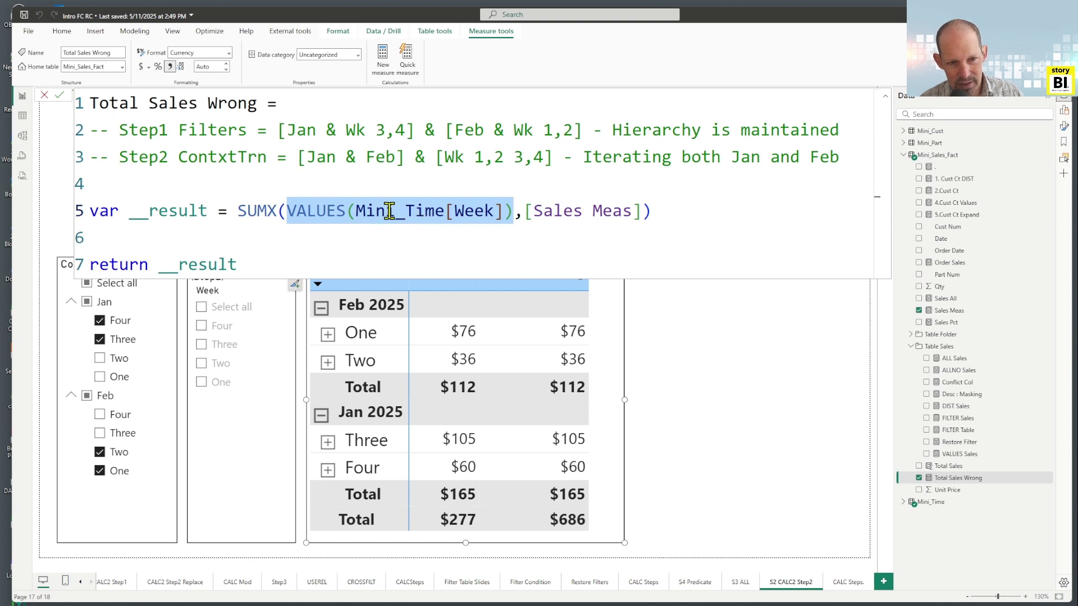
pyautogui.moveTo(522, 213); pyautogui.dragTo(612, 211)
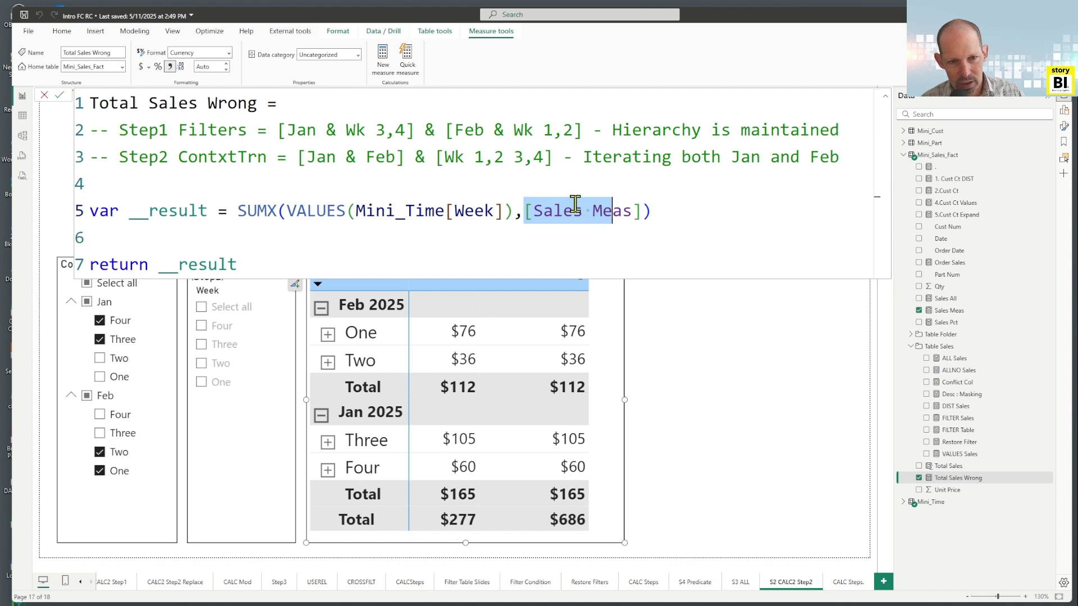
pyautogui.click(523, 212)
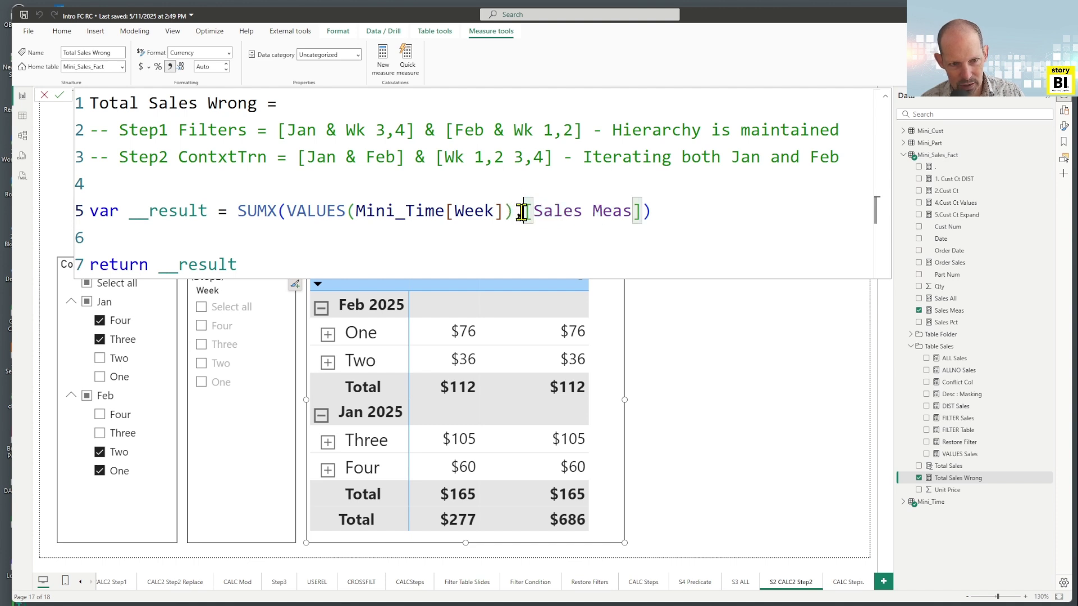
pyautogui.moveTo(525, 212); pyautogui.dragTo(642, 212)
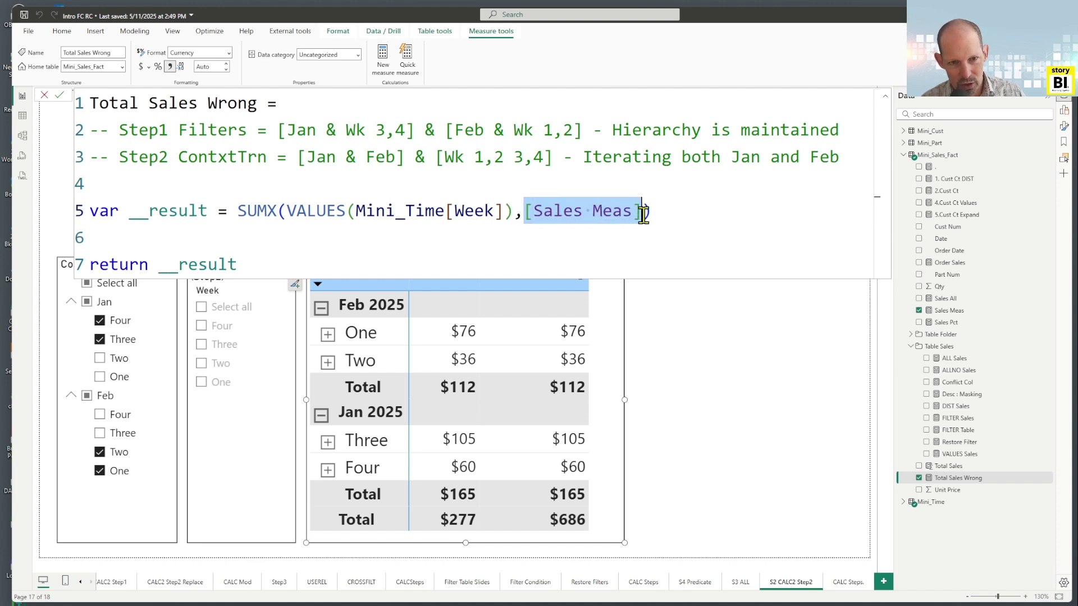
pyautogui.click(534, 214)
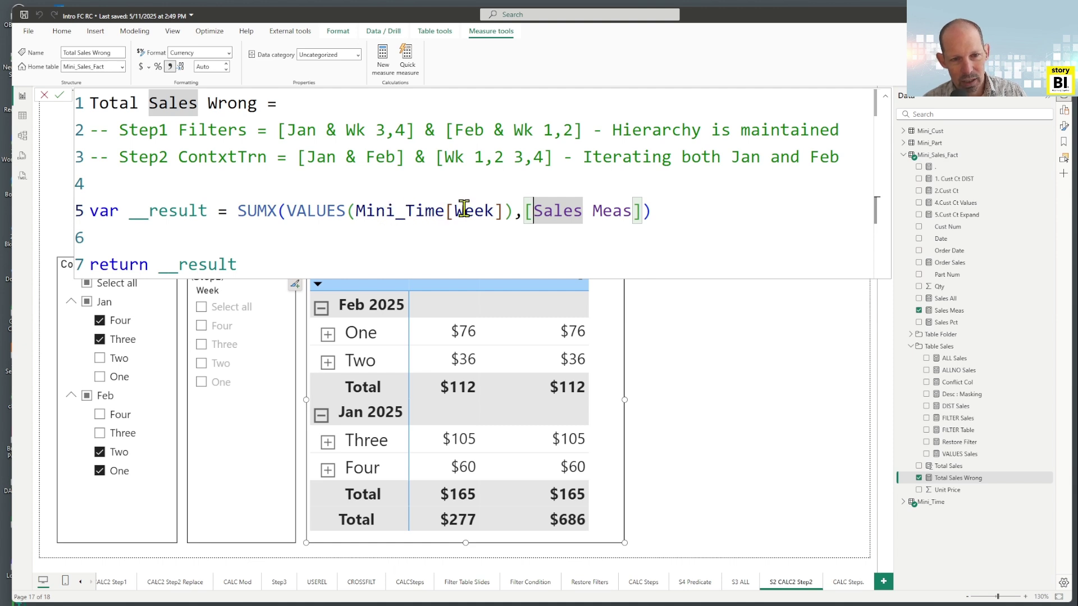
pyautogui.click(524, 213)
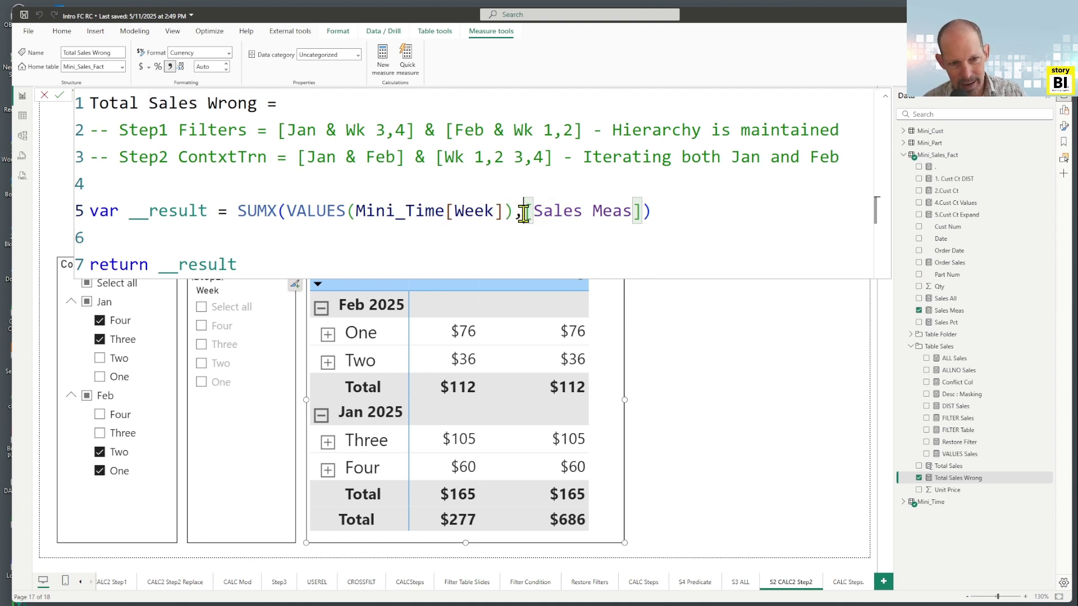
pyautogui.moveTo(523, 213); pyautogui.dragTo(647, 215)
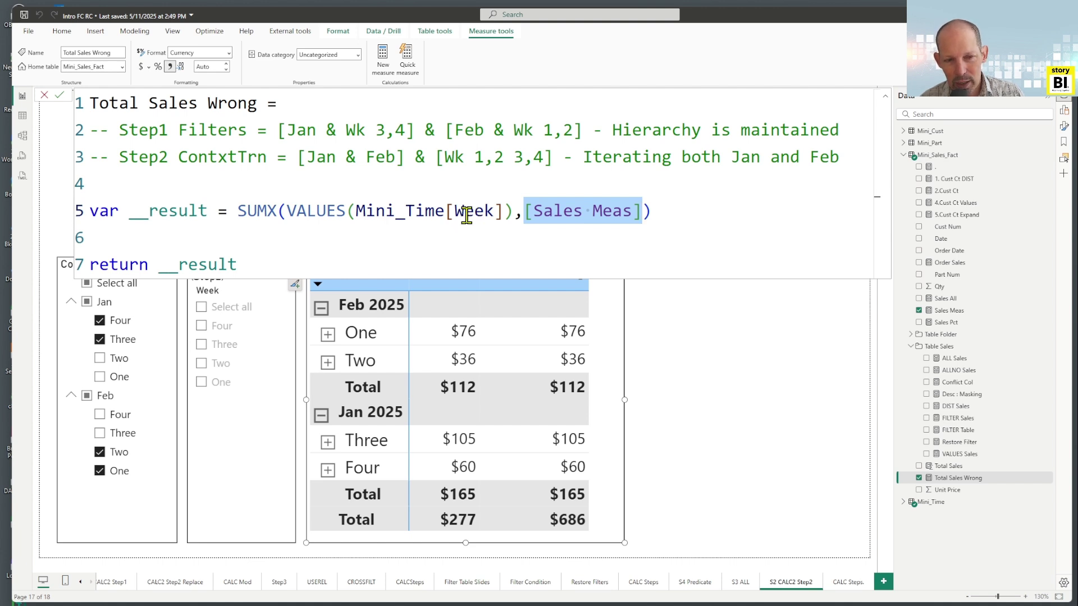
pyautogui.click(530, 212)
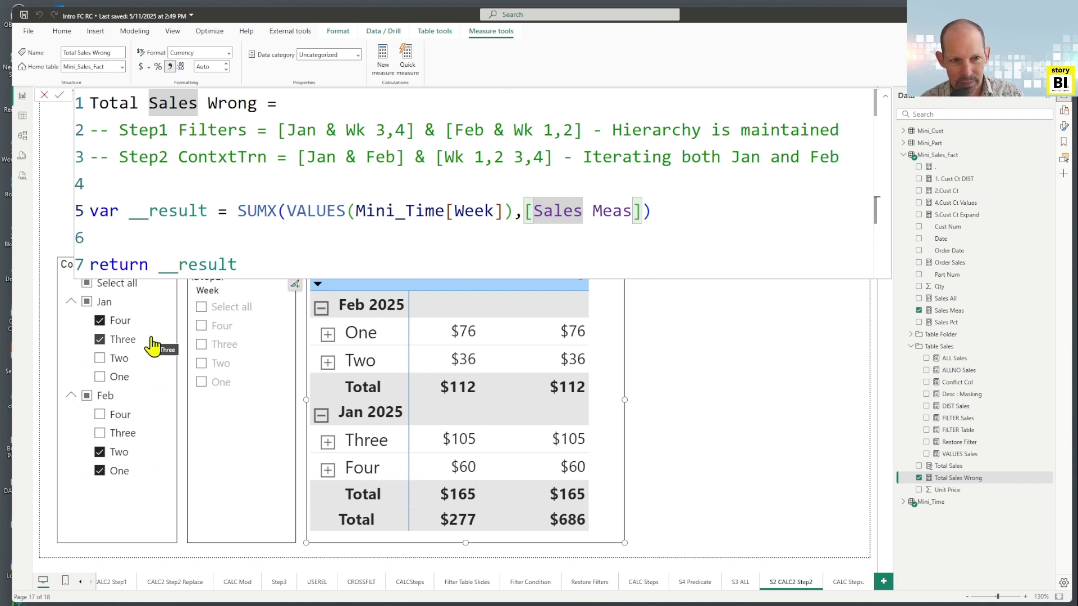
# - Check the [Jan & Feb] part of the Step2 comment and collapse the Jan and Feb branches of the Combo Hierarchy slicer
pyautogui.click(300, 159)
pyautogui.moveTo(299, 159); pyautogui.dragTo(405, 157)
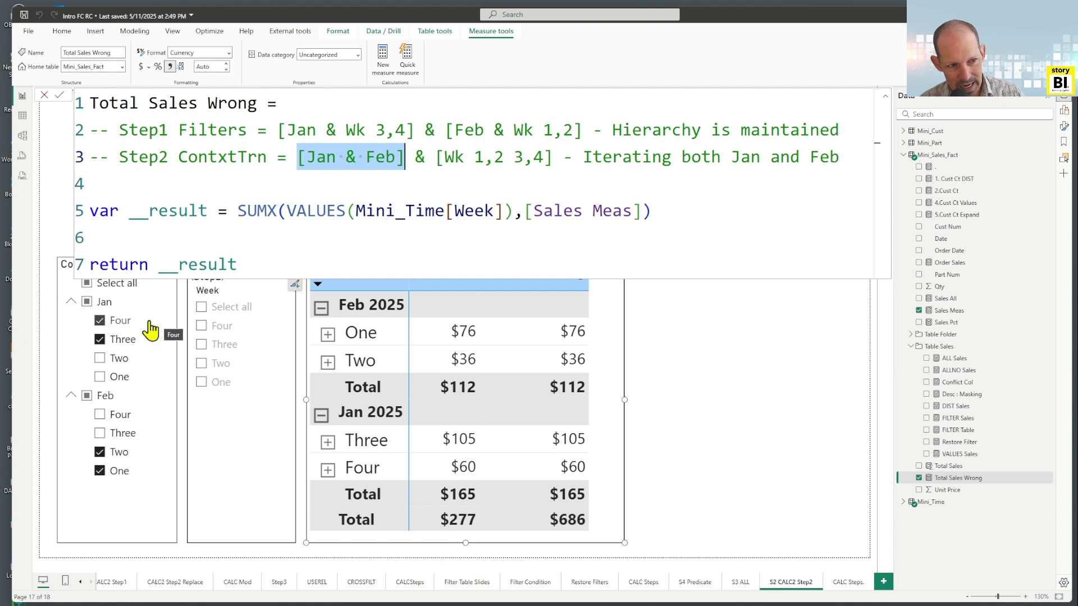
pyautogui.click(74, 308)
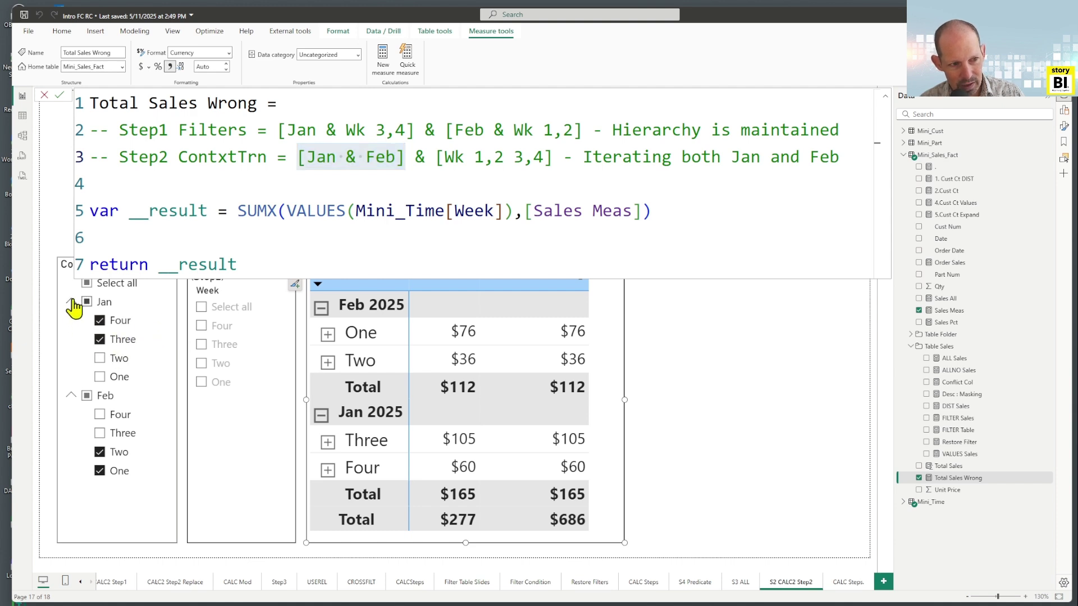
pyautogui.click(73, 304)
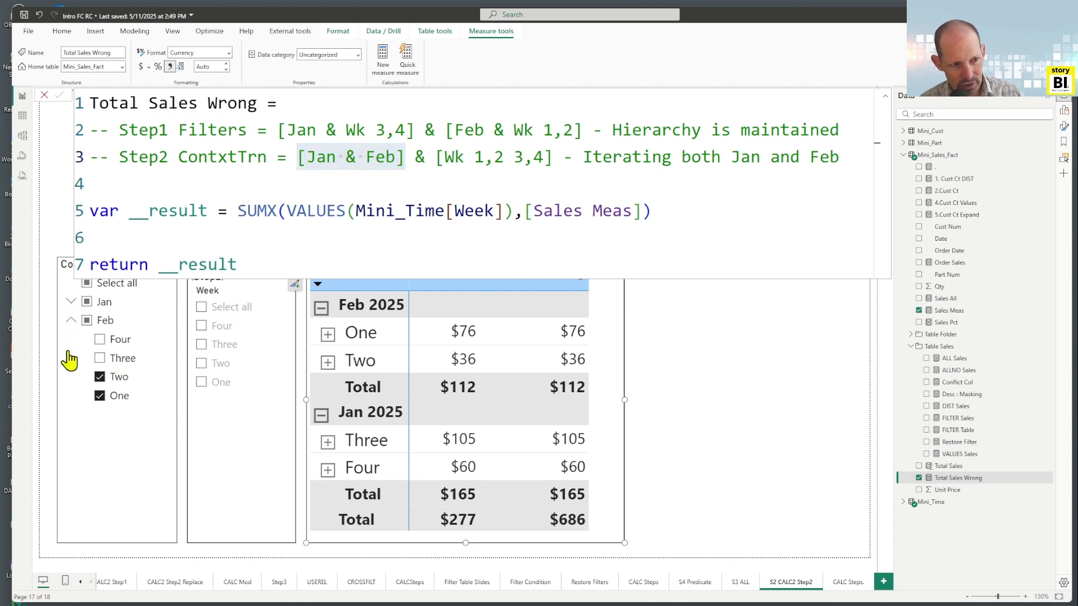
pyautogui.click(72, 321)
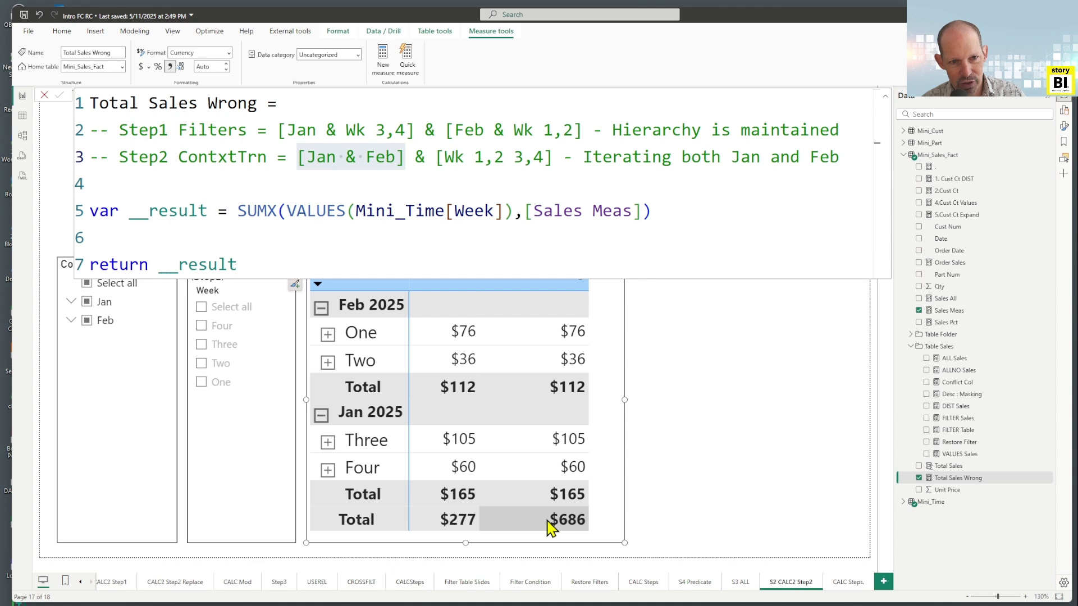
# - Wrap VALUES(Mini_Time[Week]) in KEEPFILTERS inside the SUMX of Total Sales Wrong and commit the formula
pyautogui.click(525, 212)
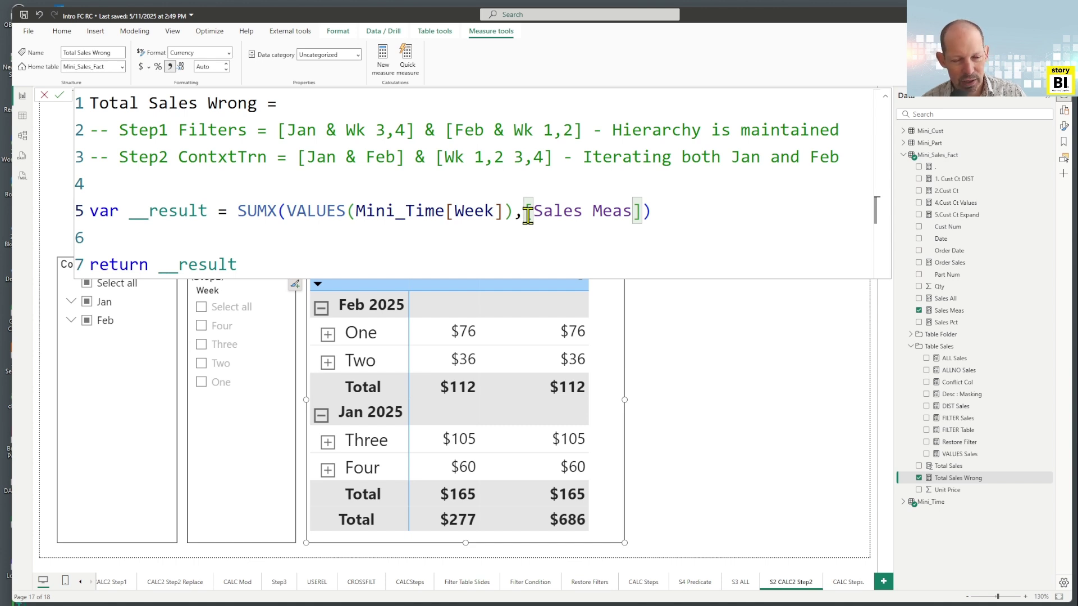
pyautogui.click(287, 212)
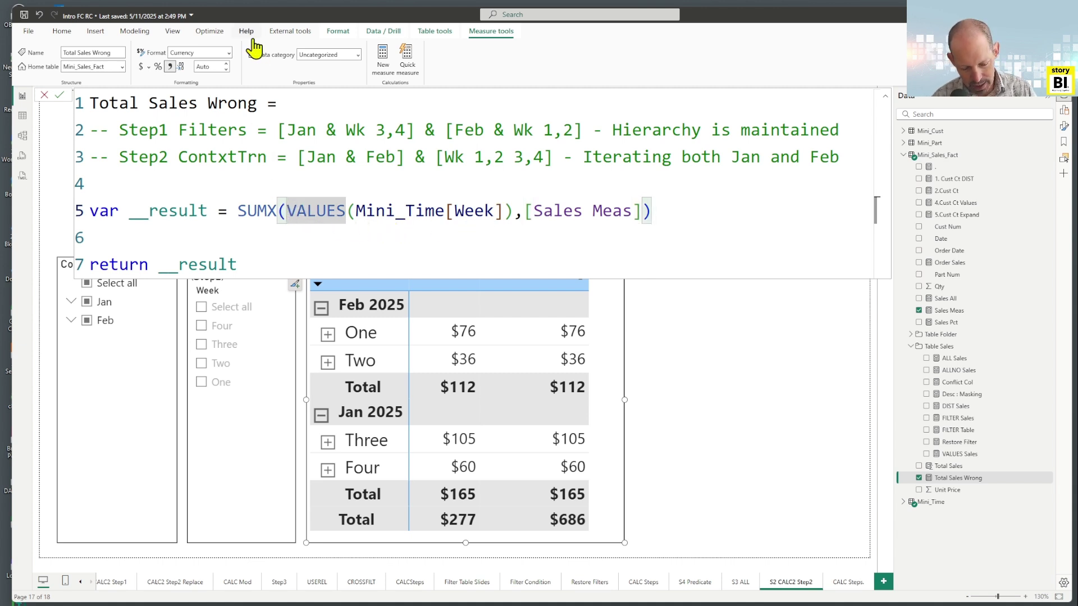
pyautogui.write('KEE')
pyautogui.press('Tab')
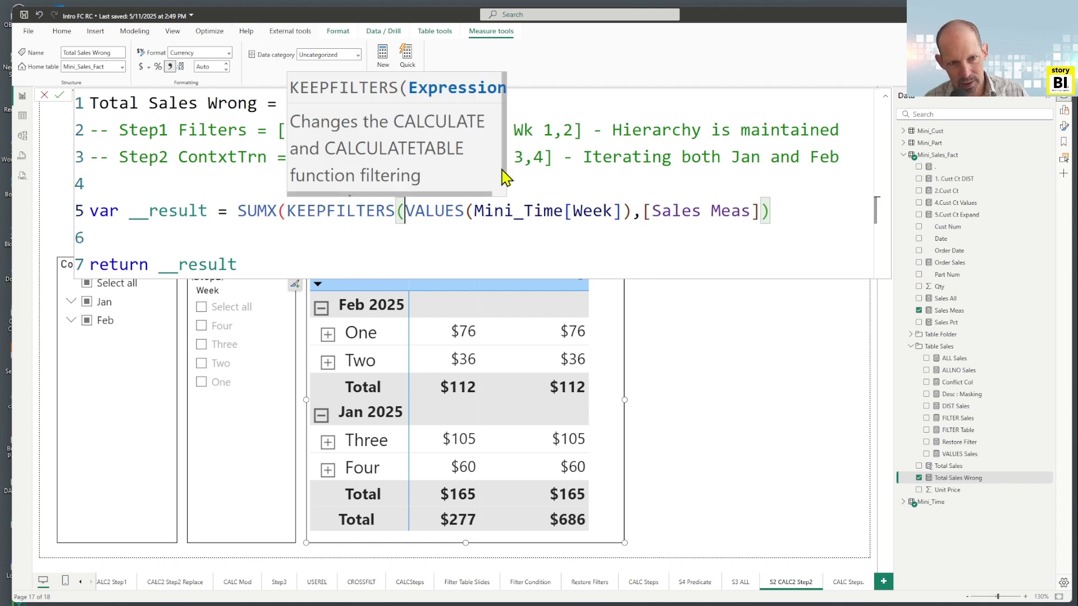
pyautogui.click(632, 213)
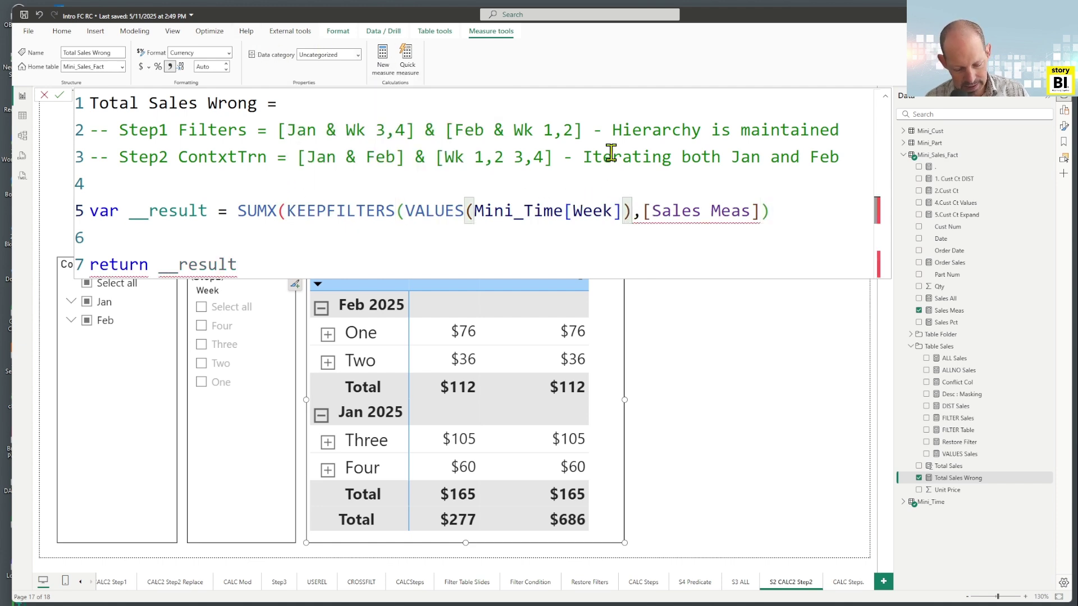
pyautogui.write(')')
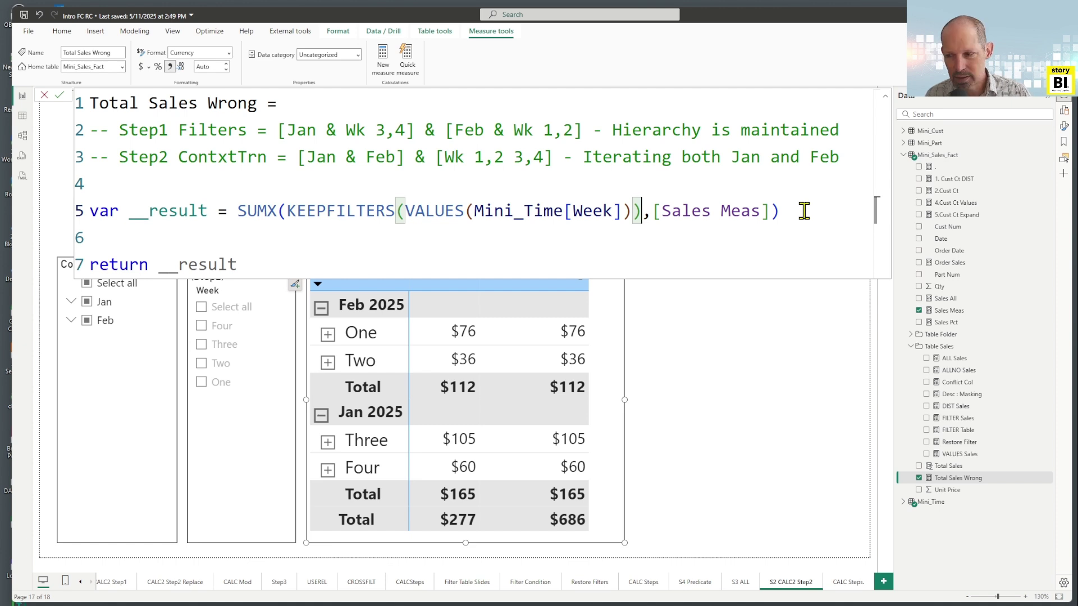
pyautogui.press('Return')
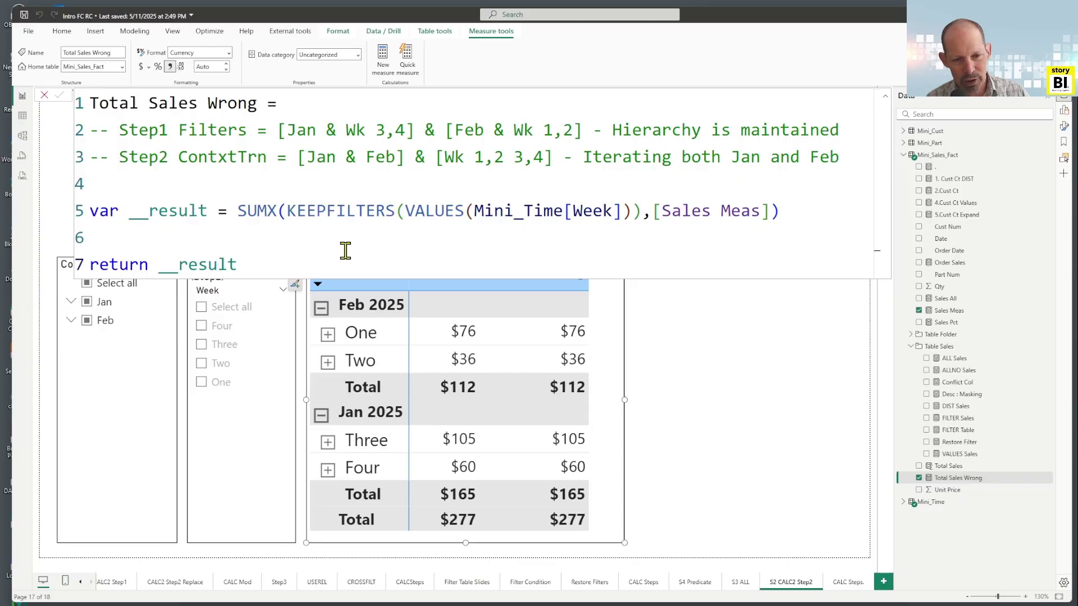
# - View the CALC Steps diagram, return to the S3 ALL page and remove the KEEPFILTERS wrapper around REMOVEFILTERS(Mini_Part) in Sales All
pyautogui.click(845, 583)
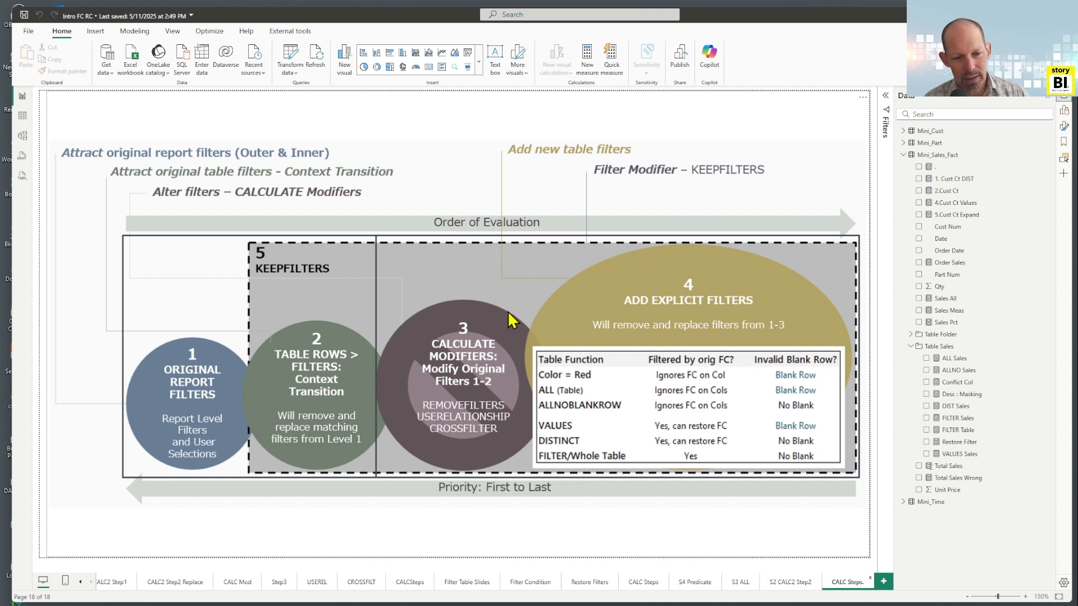
pyautogui.click(739, 583)
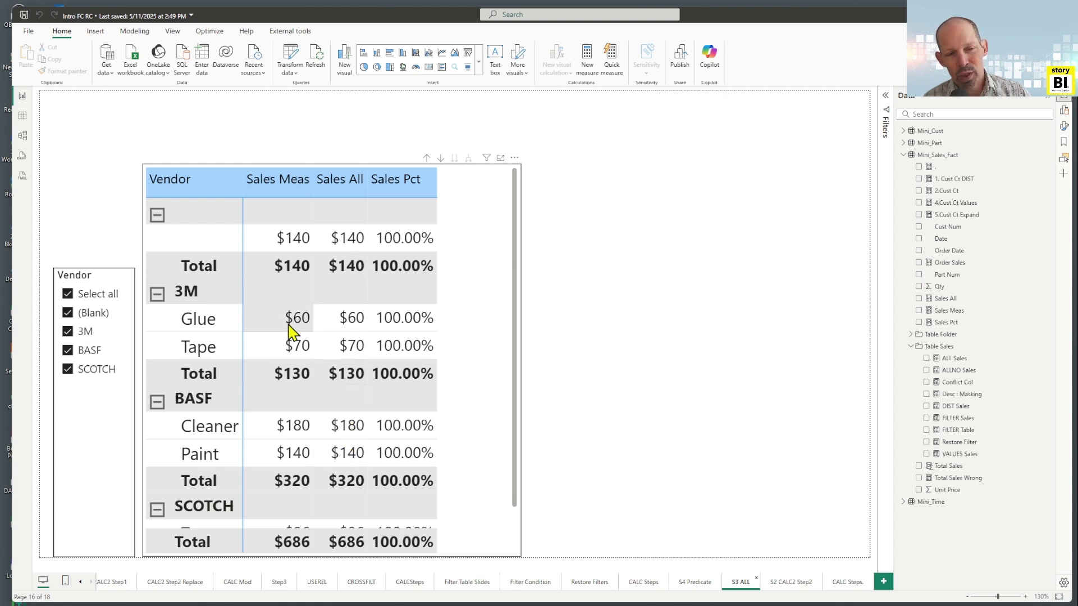
pyautogui.click(474, 433)
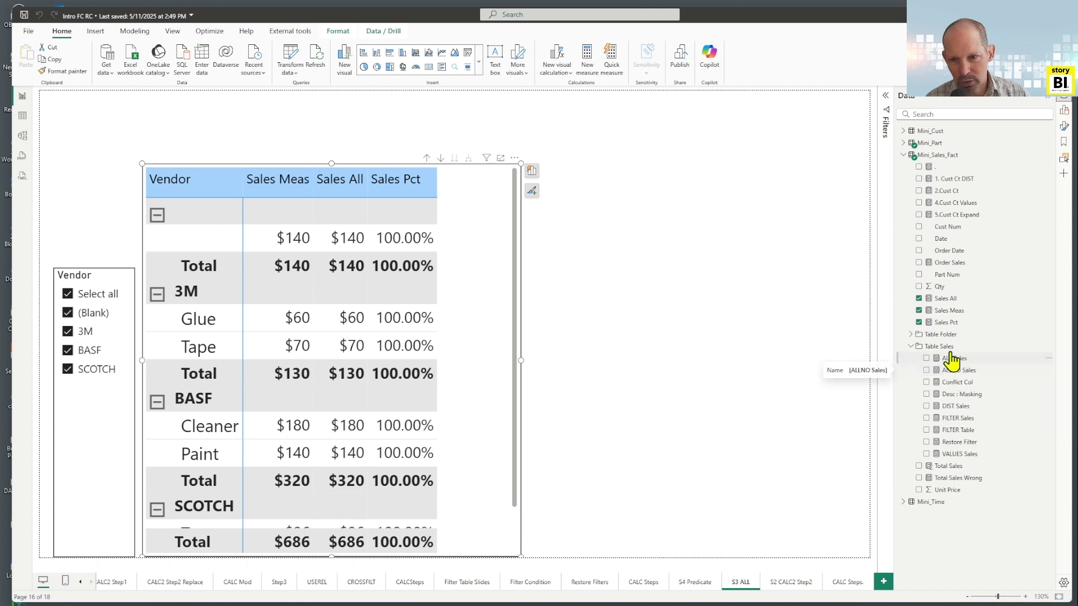
pyautogui.click(944, 299)
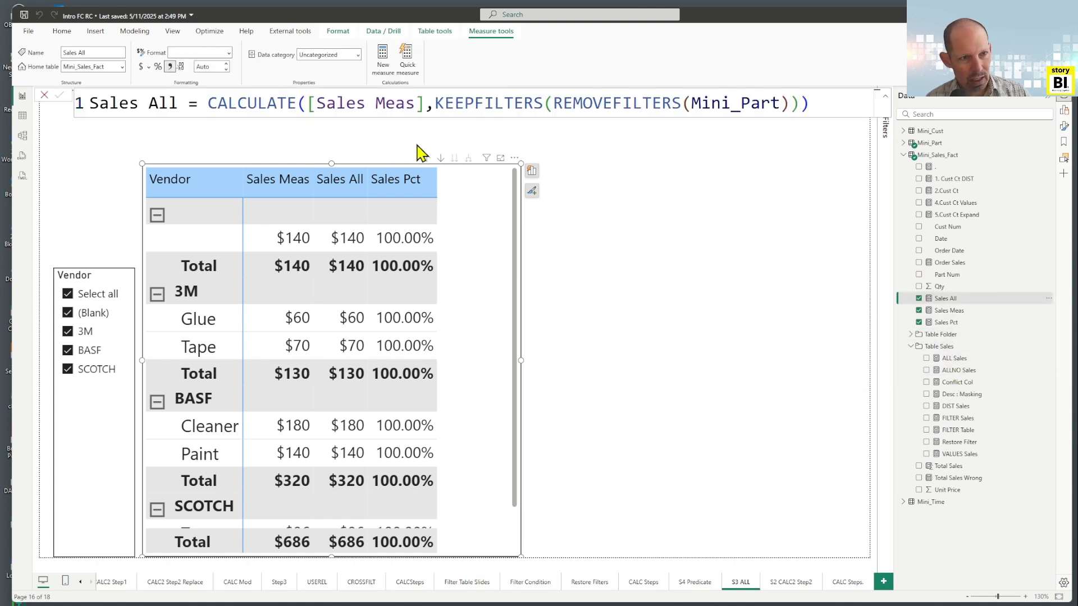
pyautogui.moveTo(434, 103); pyautogui.dragTo(551, 103)
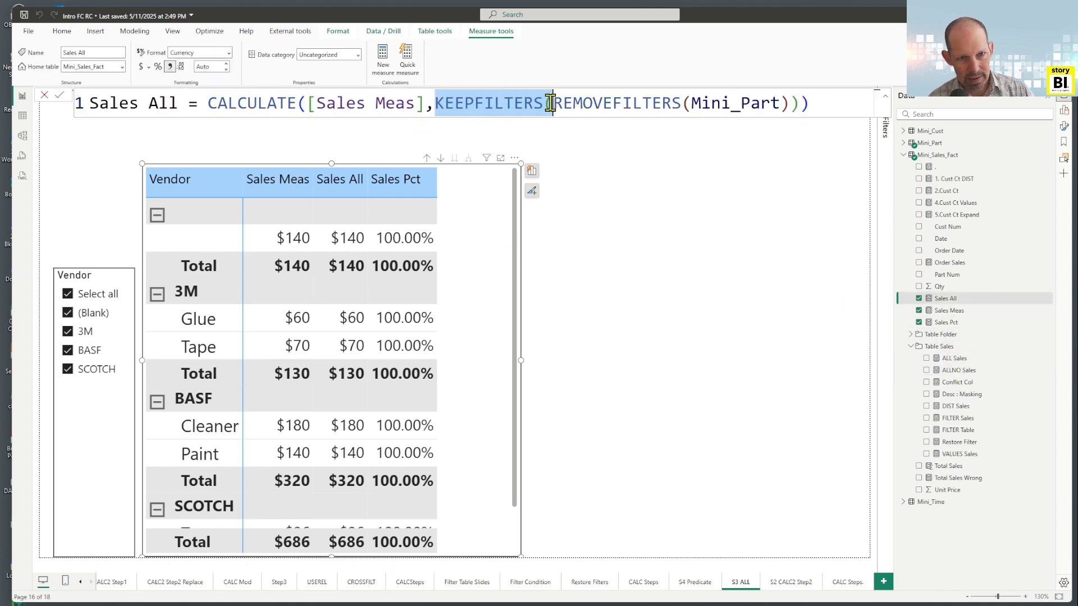
pyautogui.press('Delete')
pyautogui.click(711, 103)
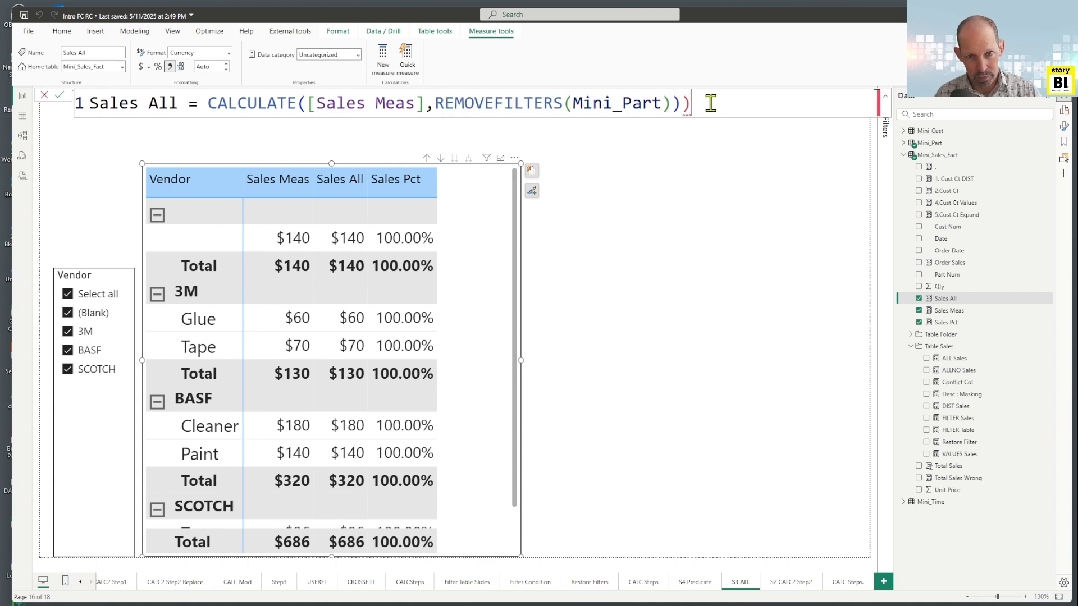
pyautogui.press('BackSpace')
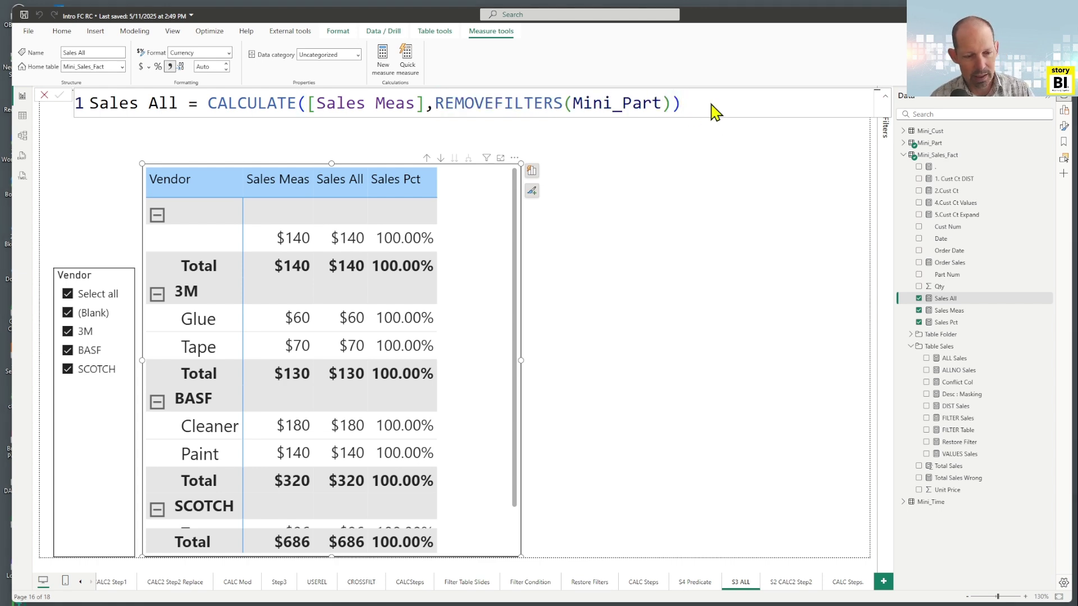
pyautogui.press('Return')
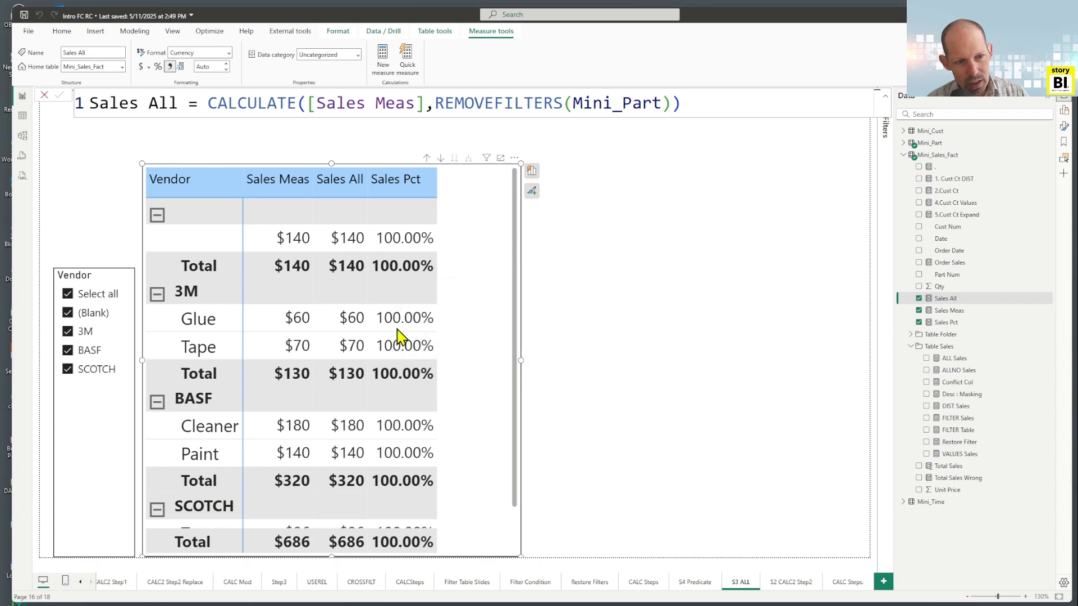